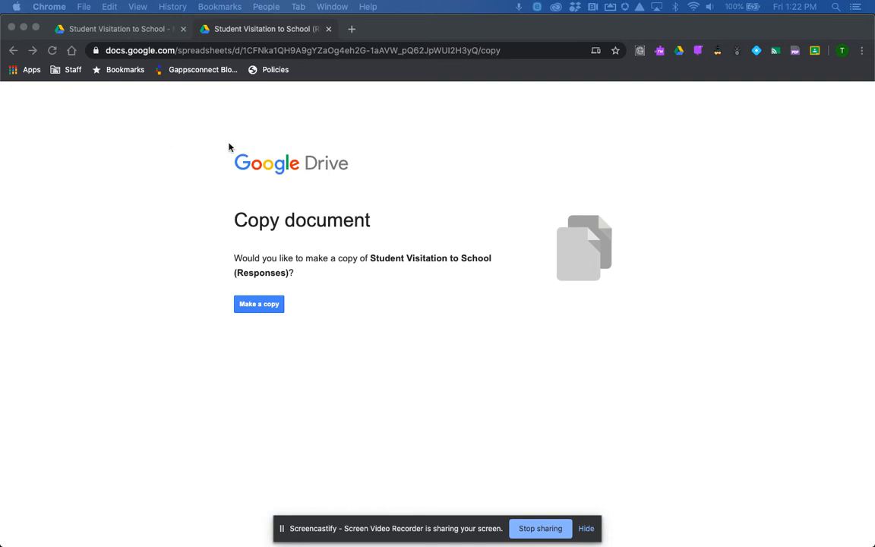
Make copies of the Student Visitation to School responses spreadsheet and form, and dismiss the form's introductory tip
{"action": "left_click", "coordinate": [257, 305]}
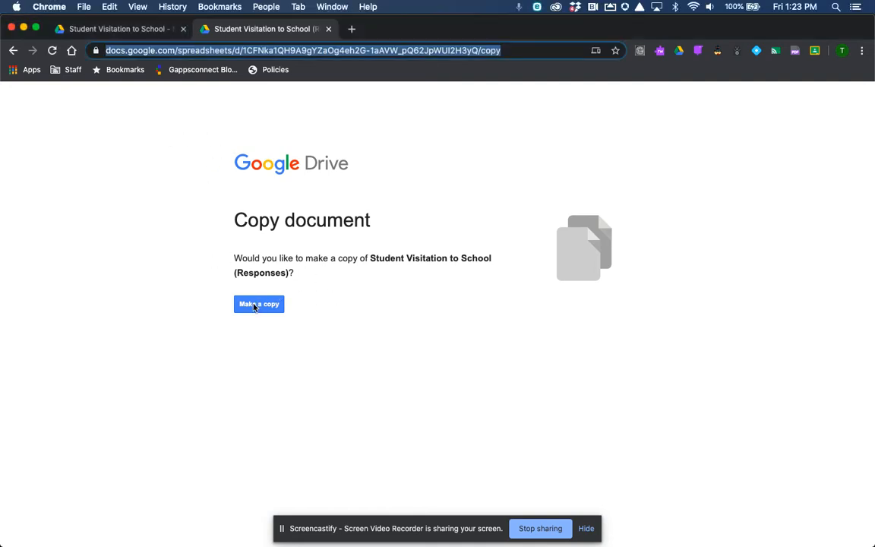
{"action": "left_click", "coordinate": [251, 304]}
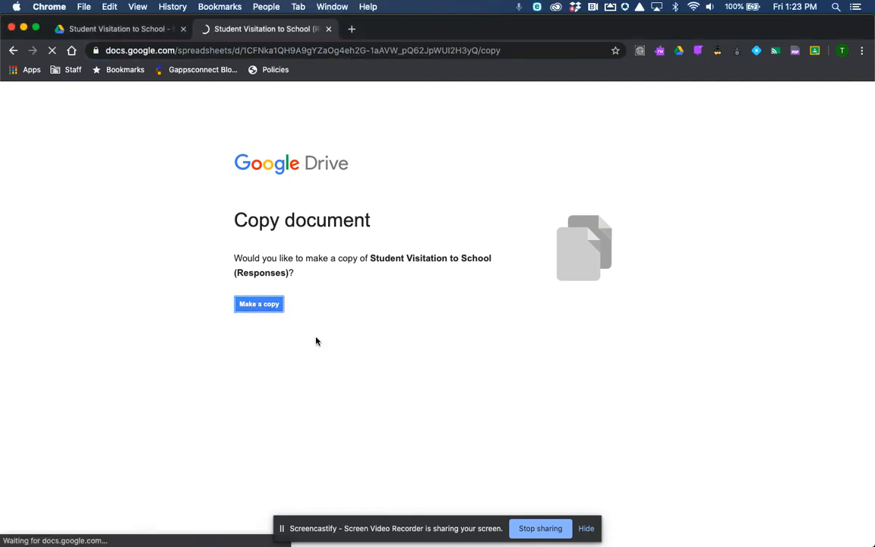
{"action": "left_click", "coordinate": [117, 31]}
{"action": "left_click", "coordinate": [258, 289]}
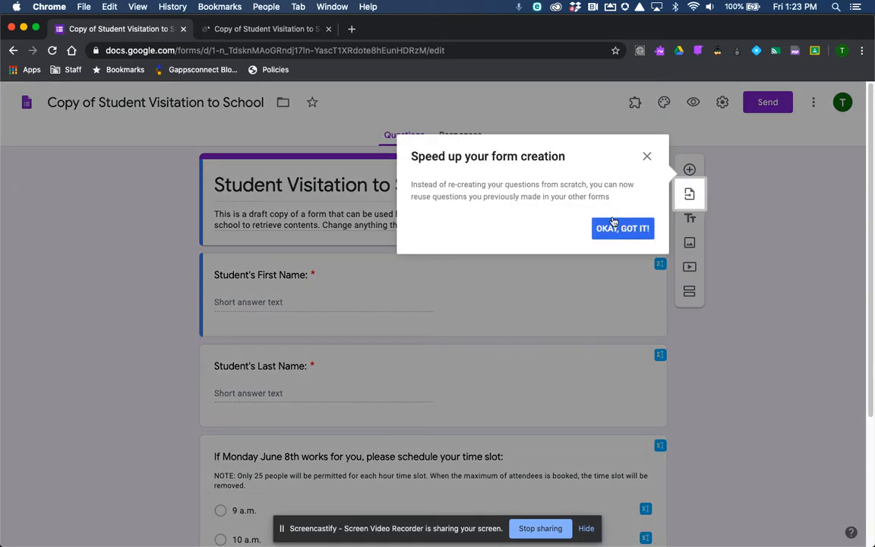
{"action": "left_click", "coordinate": [613, 222]}
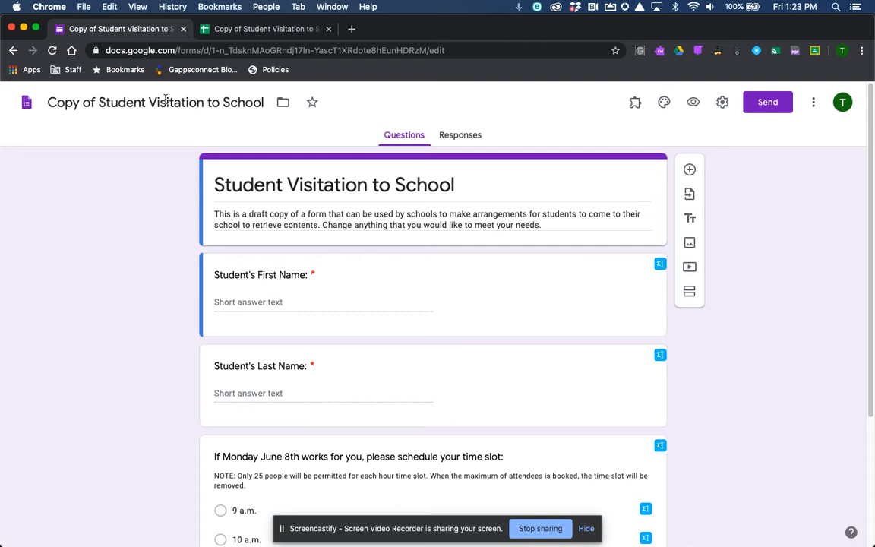
Rename the copied form file as Student Visitation to Fake School
{"action": "left_click_drag", "start_coordinate": [99, 101], "coordinate": [47, 100]}
{"action": "key", "text": "BackSpace"}
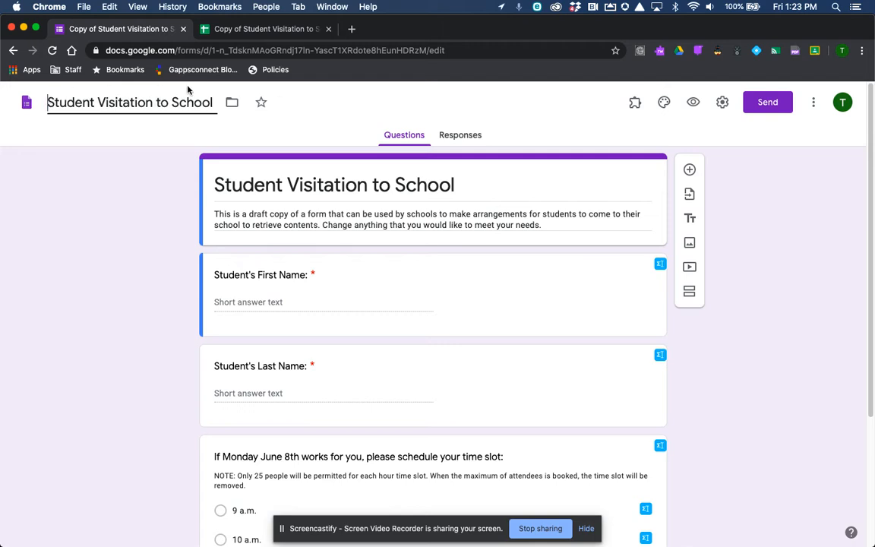
{"action": "left_click", "coordinate": [171, 102]}
{"action": "type", "text": "Fake"}
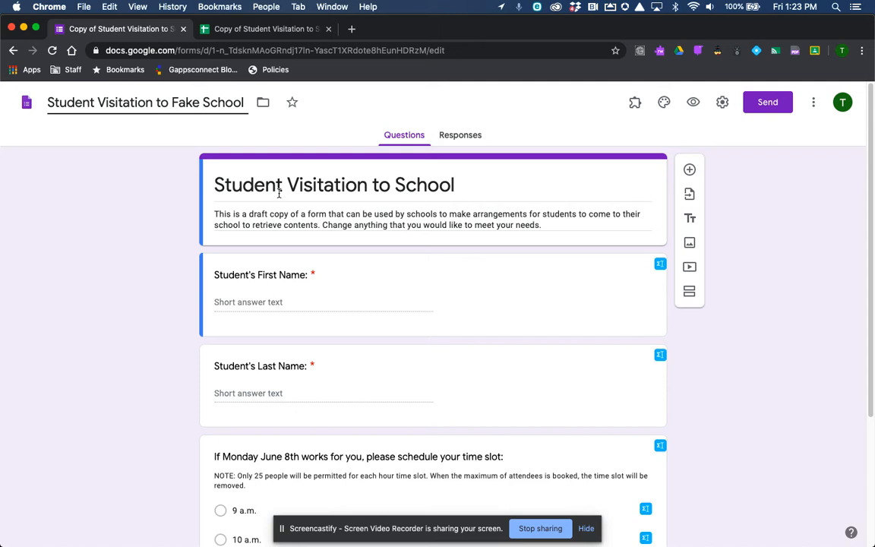
Create a new response spreadsheet for the form, adding MASTER at the start of its suggested name
{"action": "triple_click", "coordinate": [372, 193]}
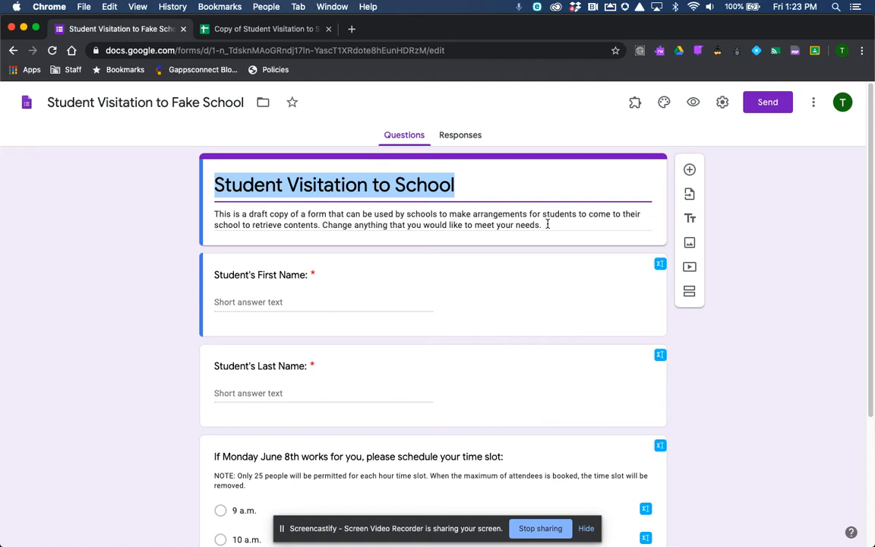
{"action": "scroll", "coordinate": [526, 313], "scroll_direction": "down", "scroll_amount": 2}
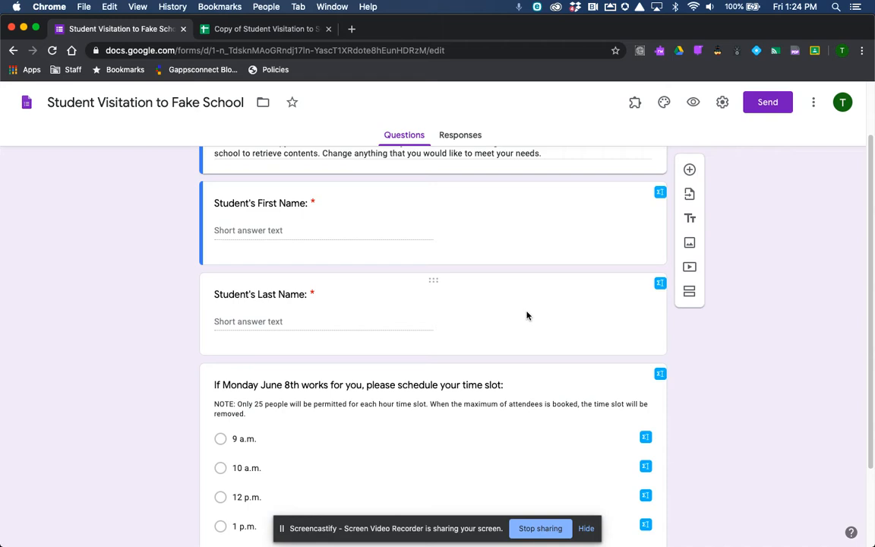
{"action": "scroll", "coordinate": [528, 315], "scroll_direction": "up", "scroll_amount": 1}
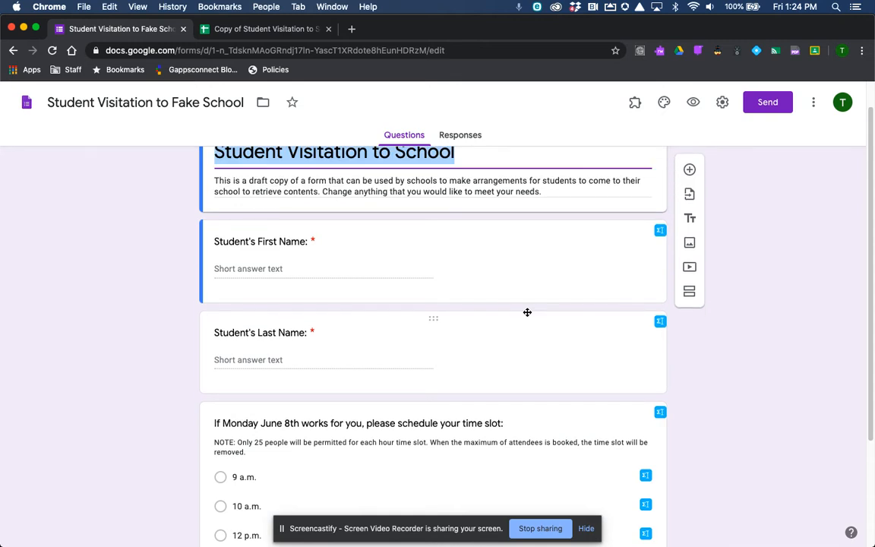
{"action": "scroll", "coordinate": [445, 359], "scroll_direction": "down", "scroll_amount": 3}
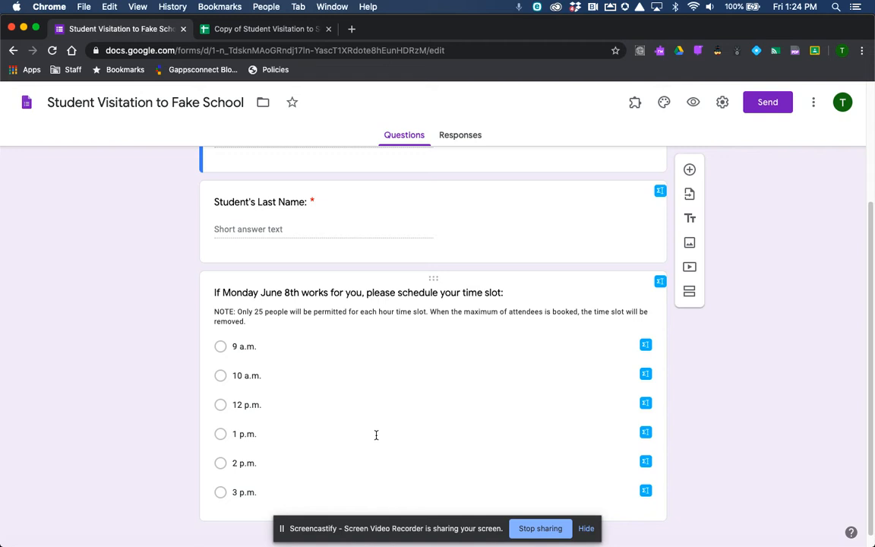
{"action": "left_click", "coordinate": [458, 137]}
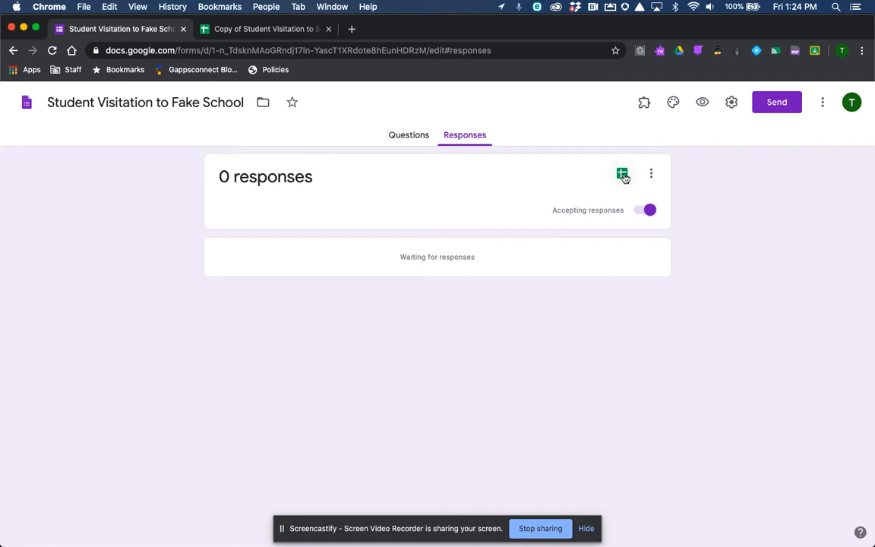
{"action": "left_click", "coordinate": [622, 176]}
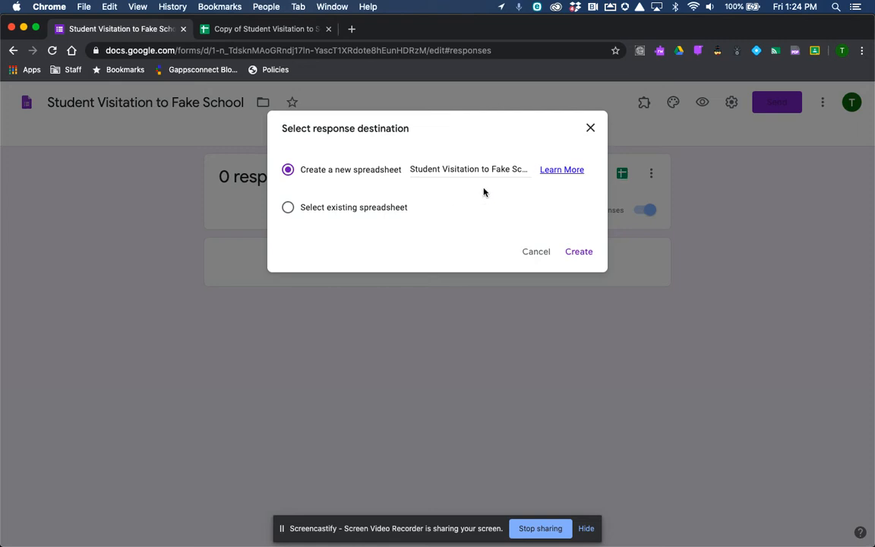
{"action": "left_click", "coordinate": [411, 169]}
{"action": "type", "text": "MASTER"}
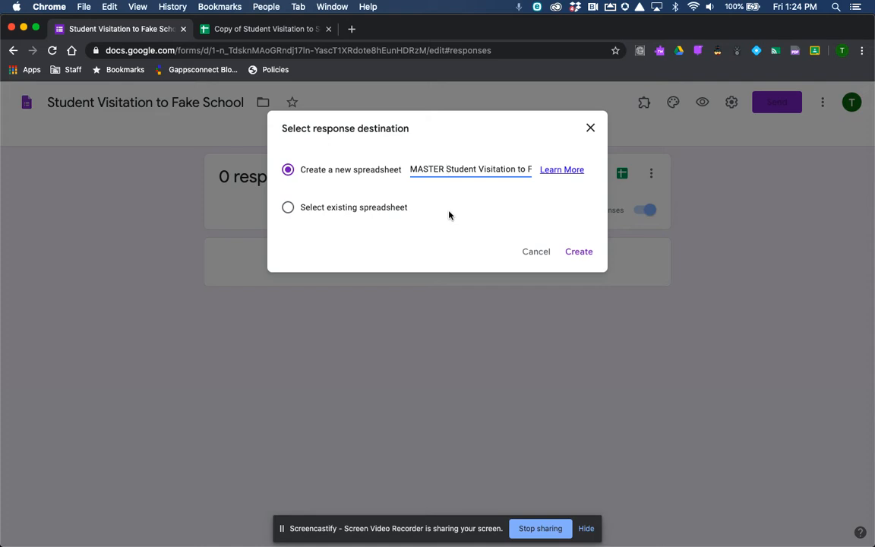
{"action": "left_click", "coordinate": [577, 251]}
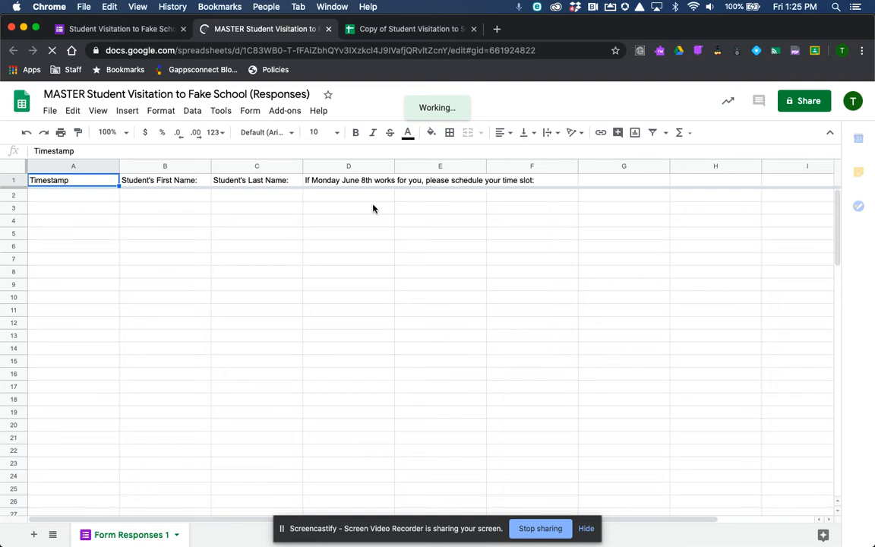
Return to the form's questions and examine the Monday June 8th time slot question and its options
{"action": "left_click", "coordinate": [83, 28]}
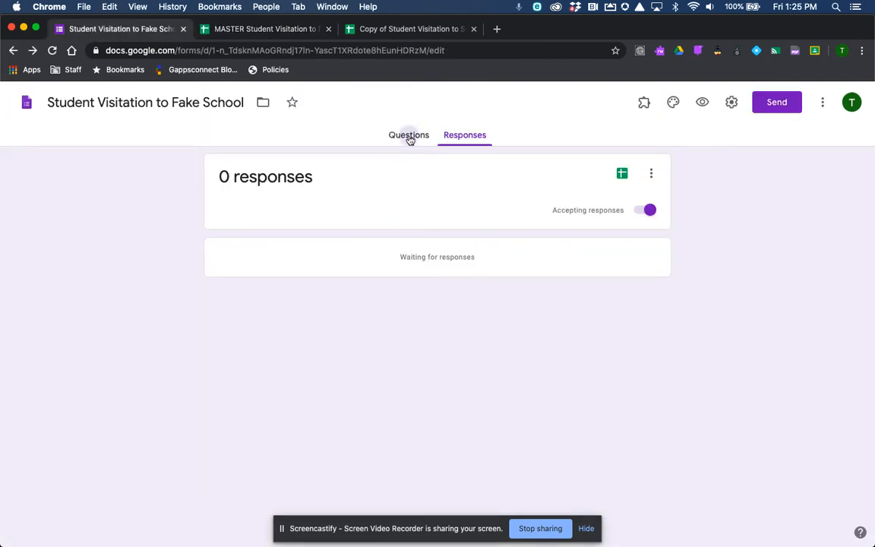
{"action": "left_click", "coordinate": [410, 137]}
{"action": "scroll", "coordinate": [381, 356], "scroll_direction": "down", "scroll_amount": 2}
{"action": "scroll", "coordinate": [381, 356], "scroll_direction": "down", "scroll_amount": 1}
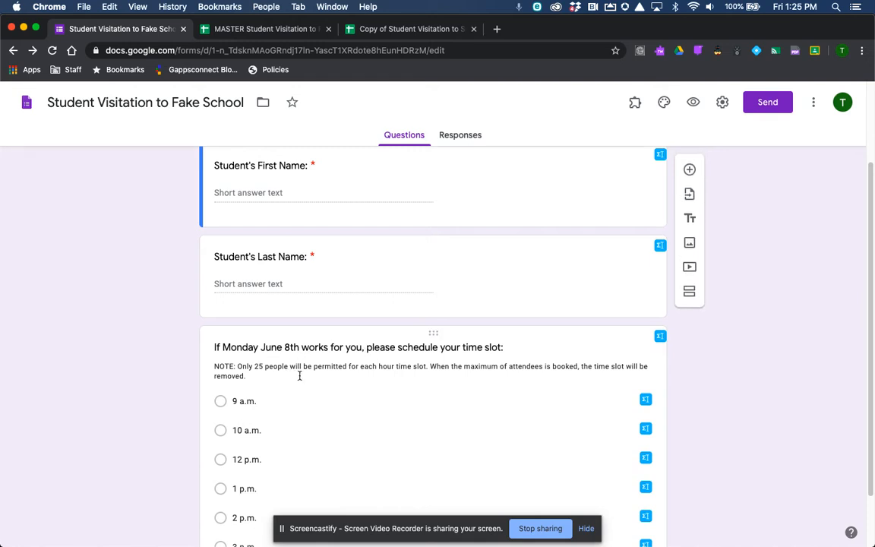
{"action": "scroll", "coordinate": [356, 402], "scroll_direction": "down", "scroll_amount": 2}
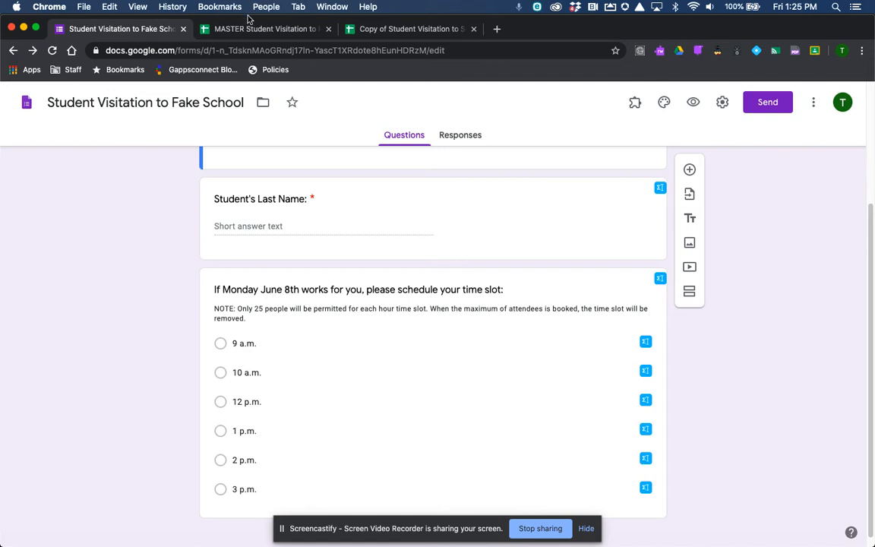
Add a new sheet named Choices to the MASTER Student Visitation to Fake School (Responses) spreadsheet
{"action": "left_click", "coordinate": [220, 28]}
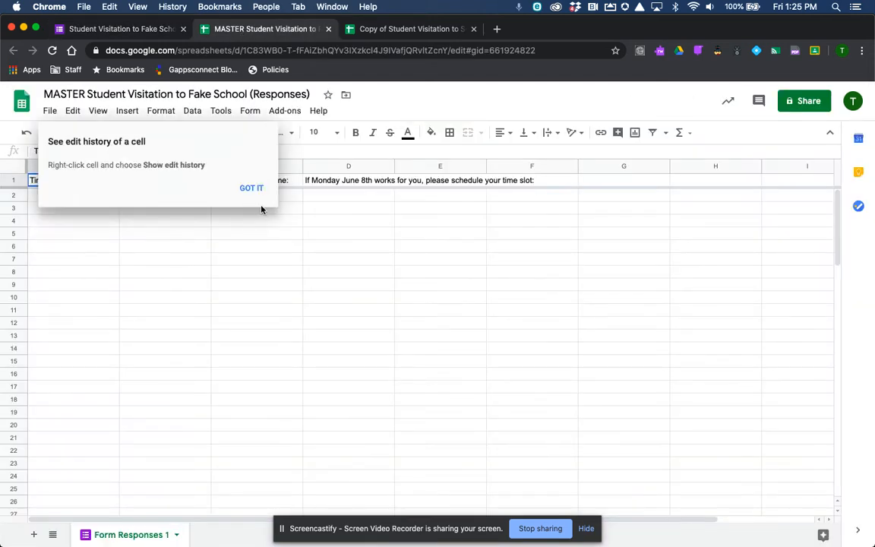
{"action": "left_click", "coordinate": [251, 188]}
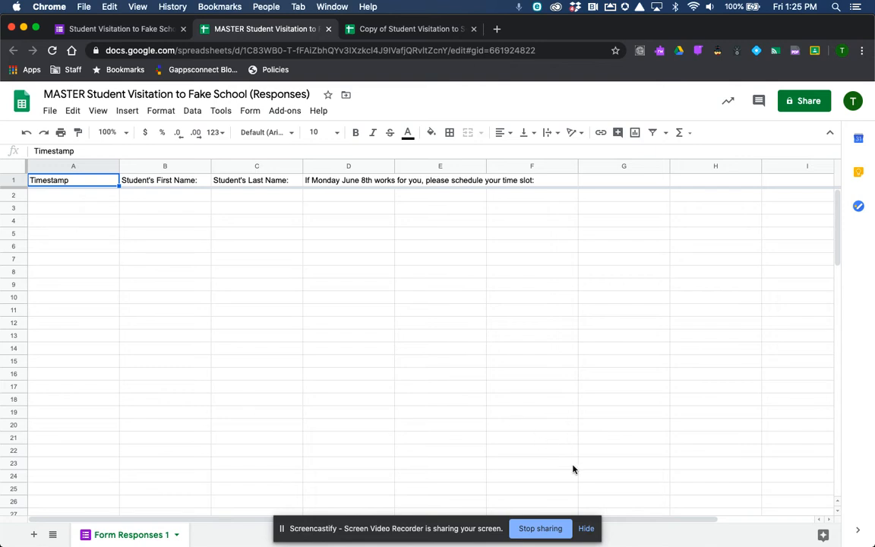
{"action": "left_click", "coordinate": [585, 527]}
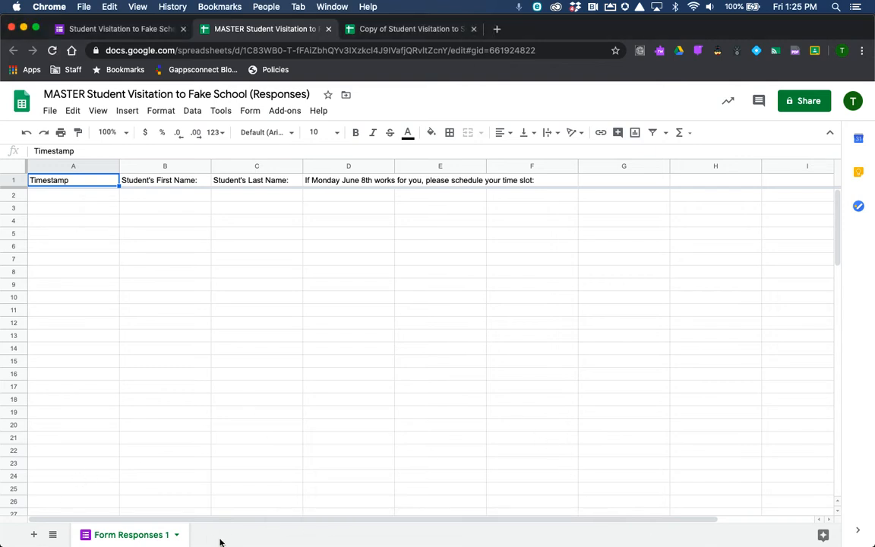
{"action": "left_click", "coordinate": [33, 535]}
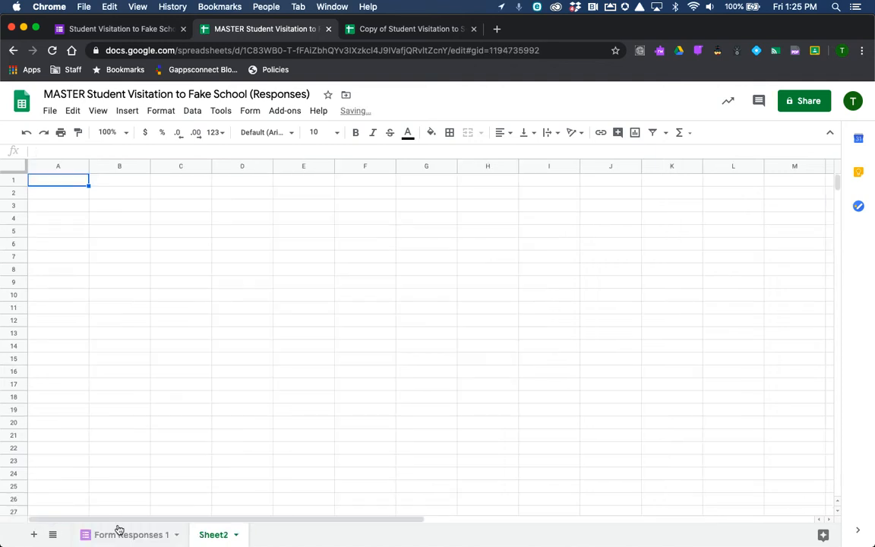
{"action": "double_click", "coordinate": [215, 535]}
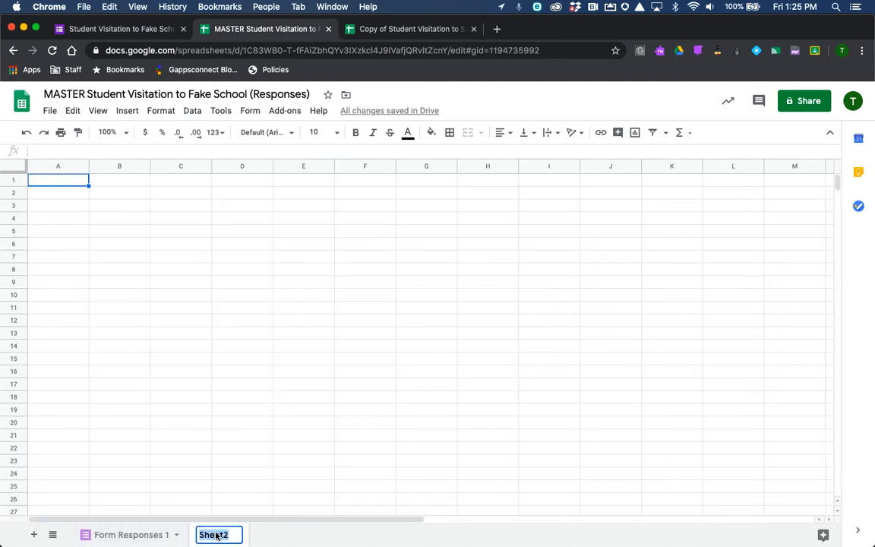
{"action": "type", "text": "Choices"}
{"action": "key", "text": "Return"}
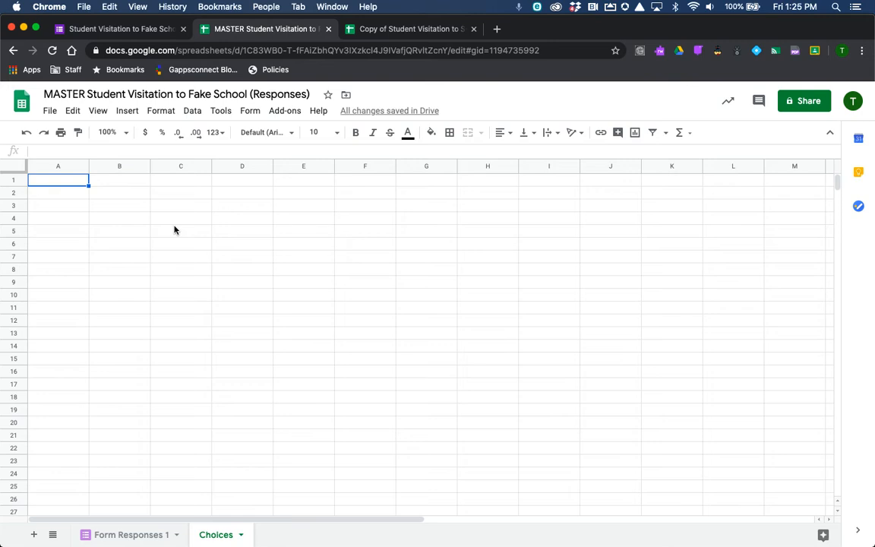
Examine the time slot table and the first formRanger formula on the Choices sheet of the copied responses spreadsheet
{"action": "left_click", "coordinate": [391, 30]}
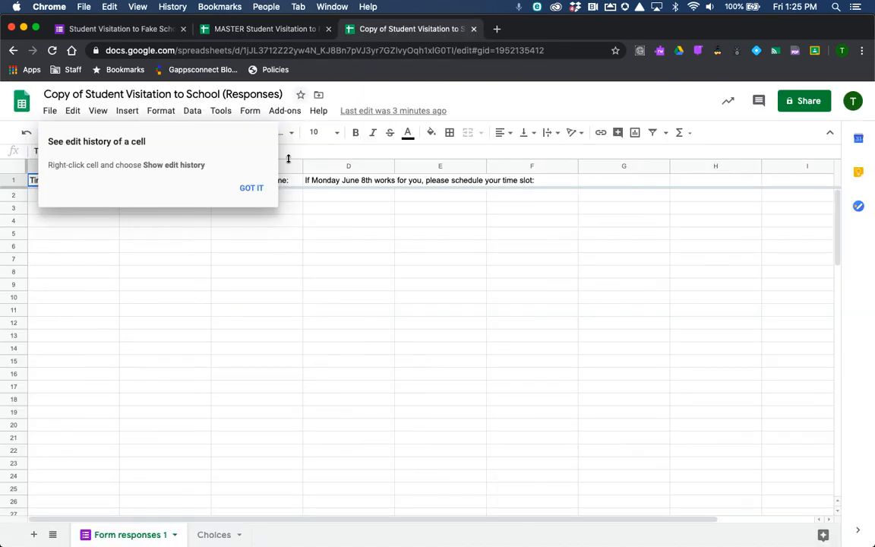
{"action": "left_click", "coordinate": [251, 188]}
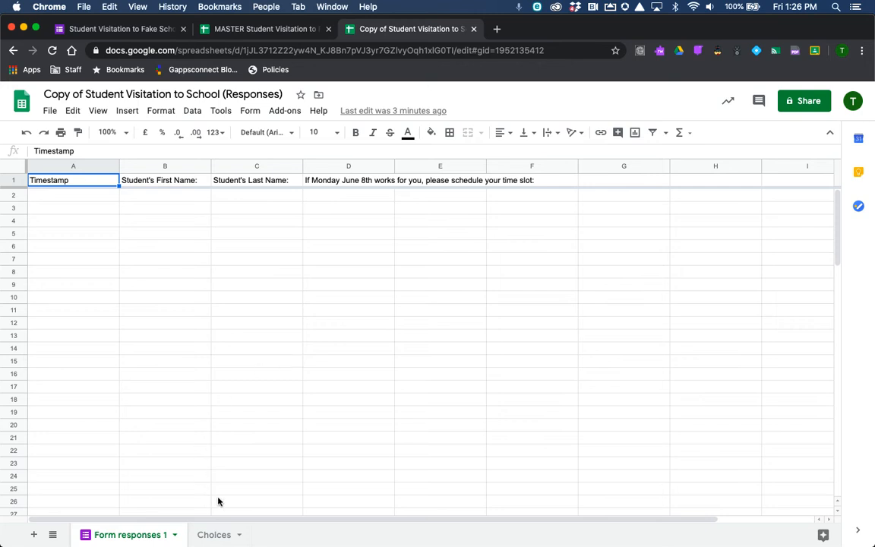
{"action": "left_click", "coordinate": [211, 535]}
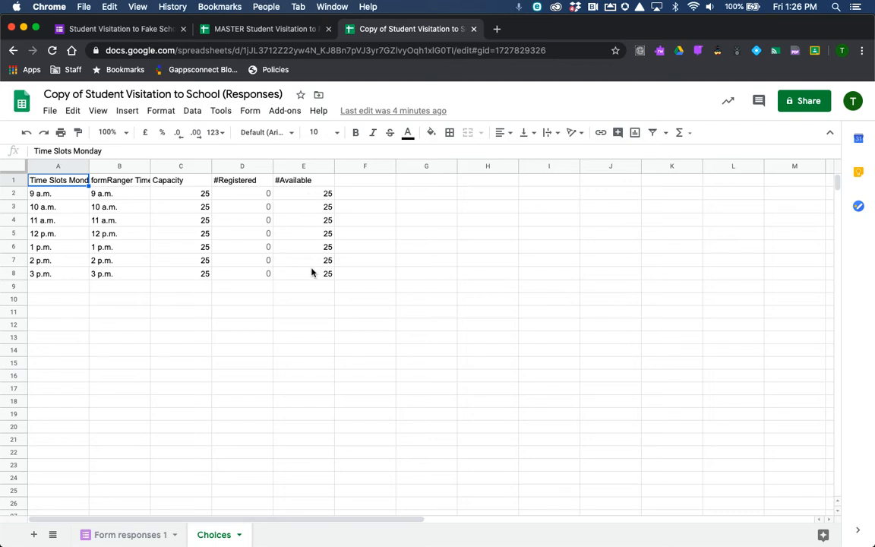
{"action": "left_click", "coordinate": [60, 196]}
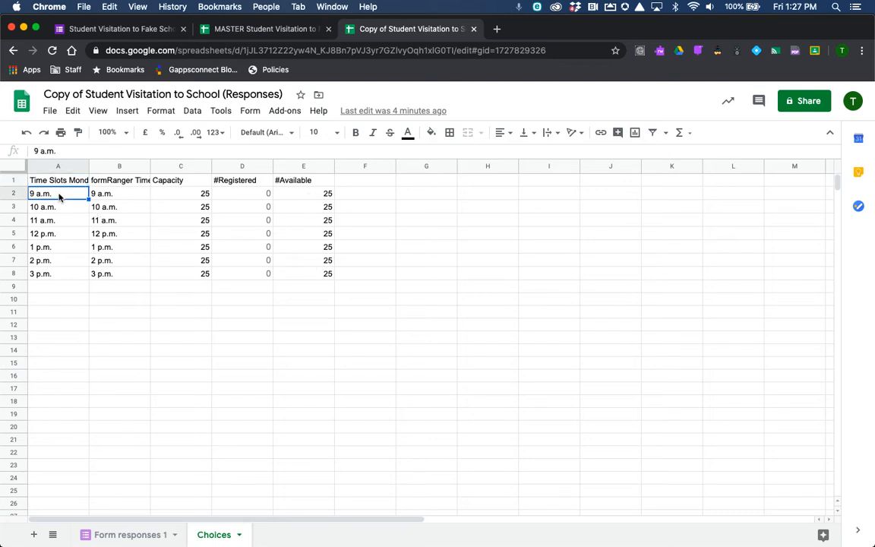
{"action": "left_click", "coordinate": [114, 198]}
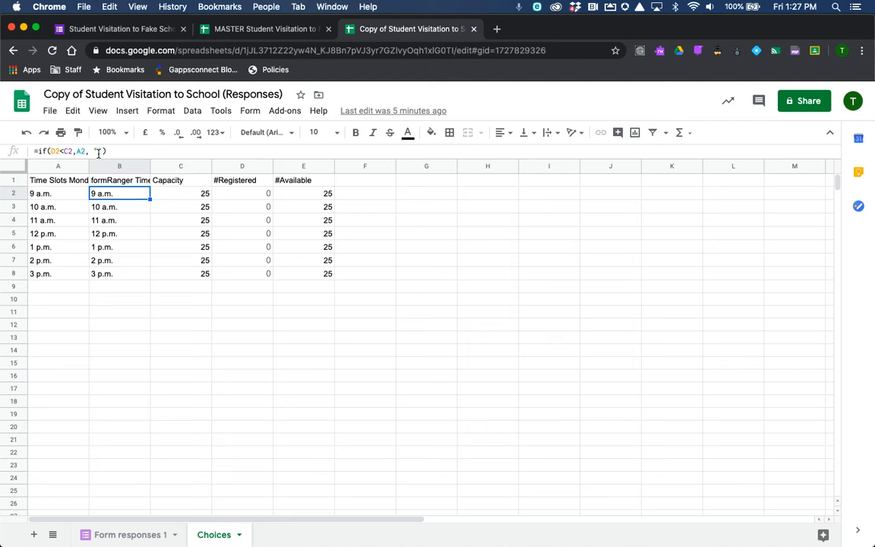
Copy the time slot table A1:E8 into the MASTER spreadsheet's Choices sheet at A1, and check it against the form responses sheet
{"action": "left_click", "coordinate": [55, 183]}
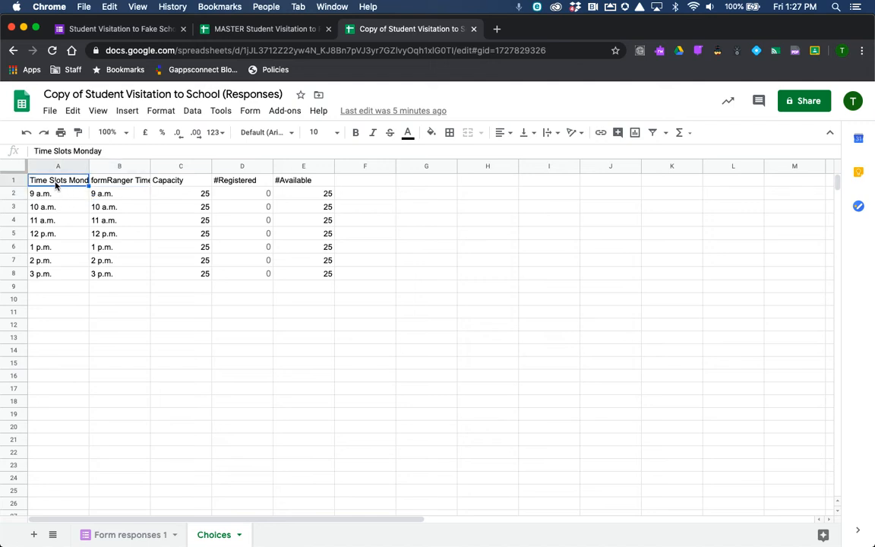
{"action": "left_click", "coordinate": [324, 280], "text": "shift"}
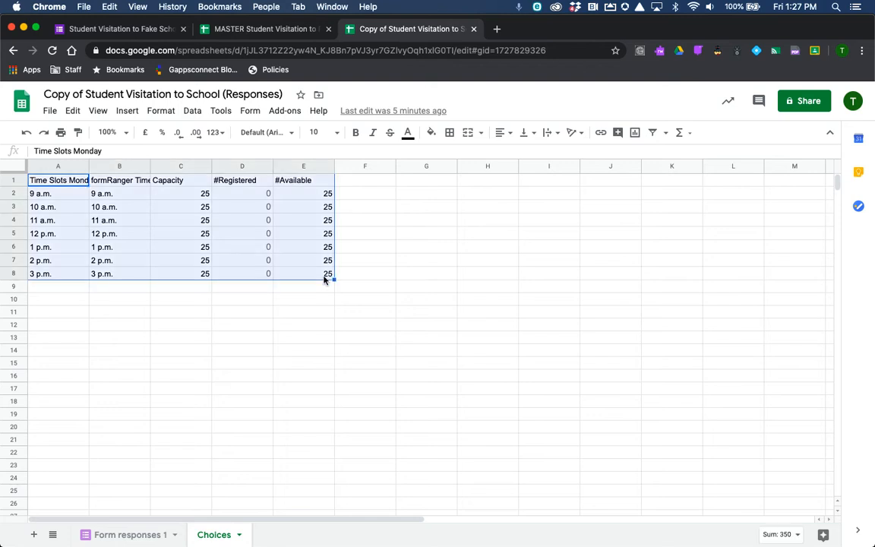
{"action": "key", "text": "cmd+c"}
{"action": "left_click", "coordinate": [257, 28]}
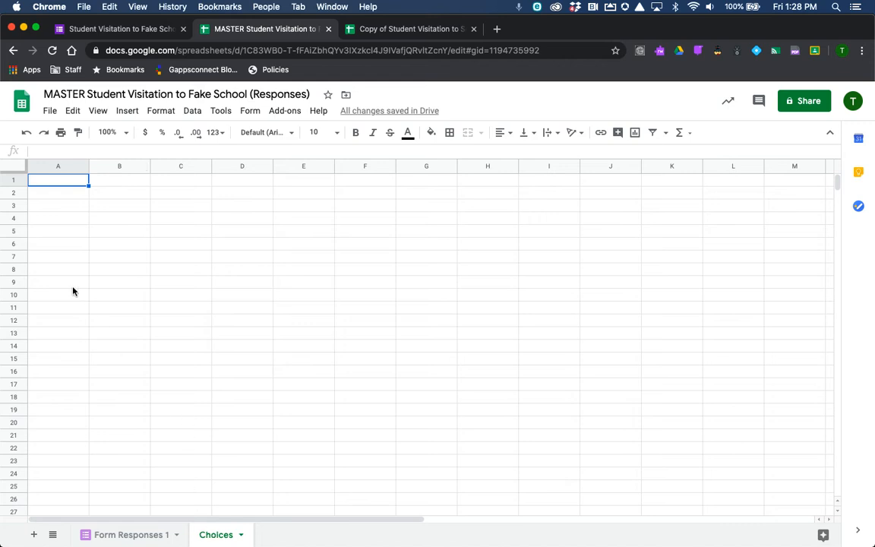
{"action": "key", "text": "super+v"}
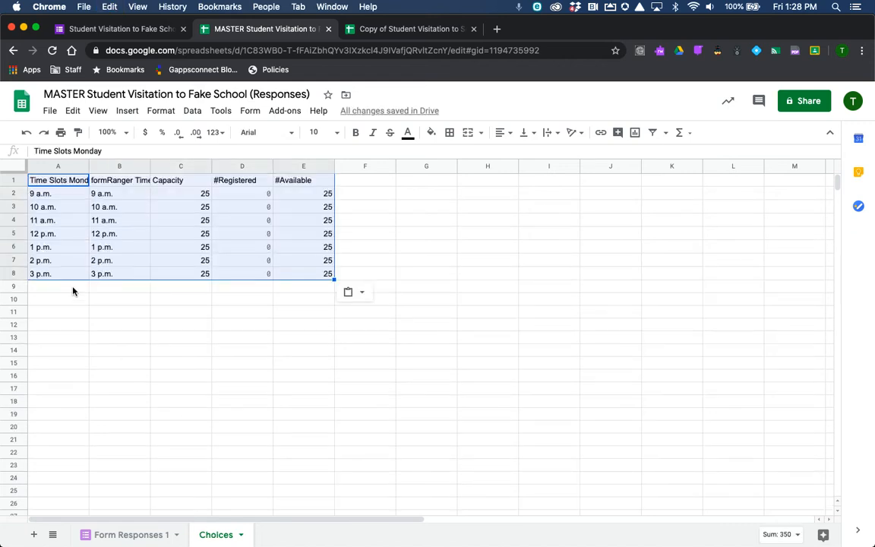
{"action": "left_click", "coordinate": [69, 303]}
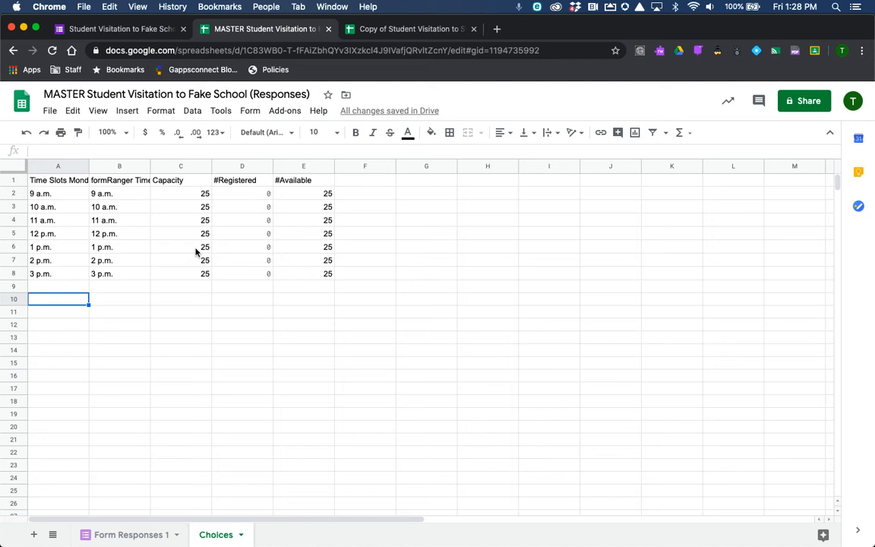
{"action": "left_click", "coordinate": [123, 536]}
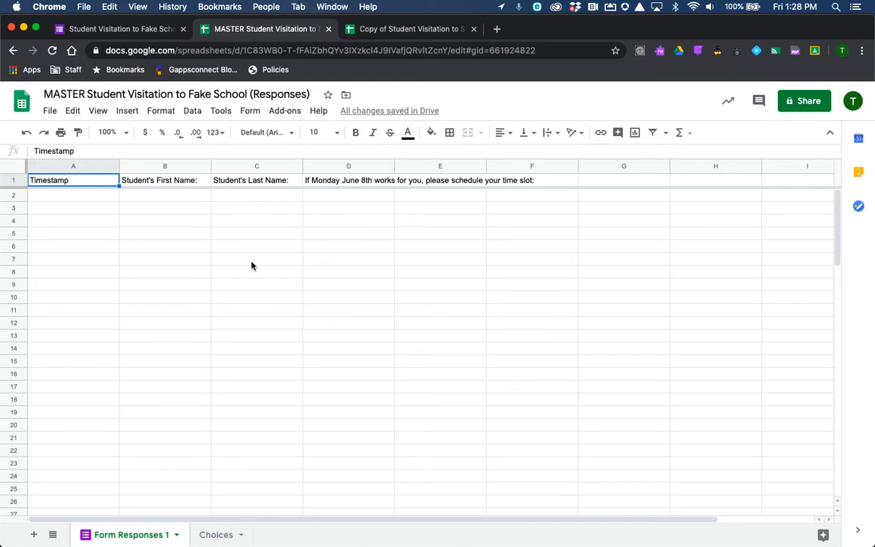
{"action": "left_click", "coordinate": [215, 534]}
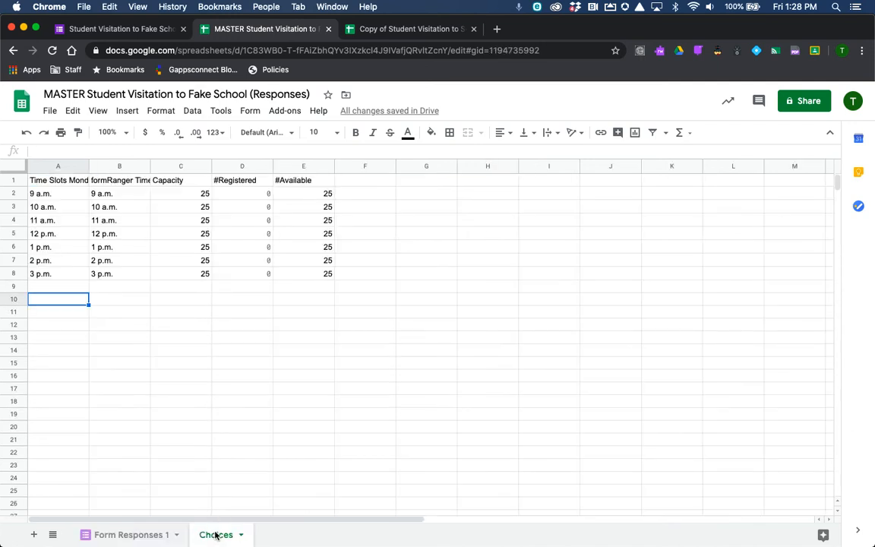
Examine the 9 a.m. row's formRanger, Capacity and #Registered cells on the Choices sheet, and check the countif reference against the form responses columns
{"action": "left_click", "coordinate": [122, 199]}
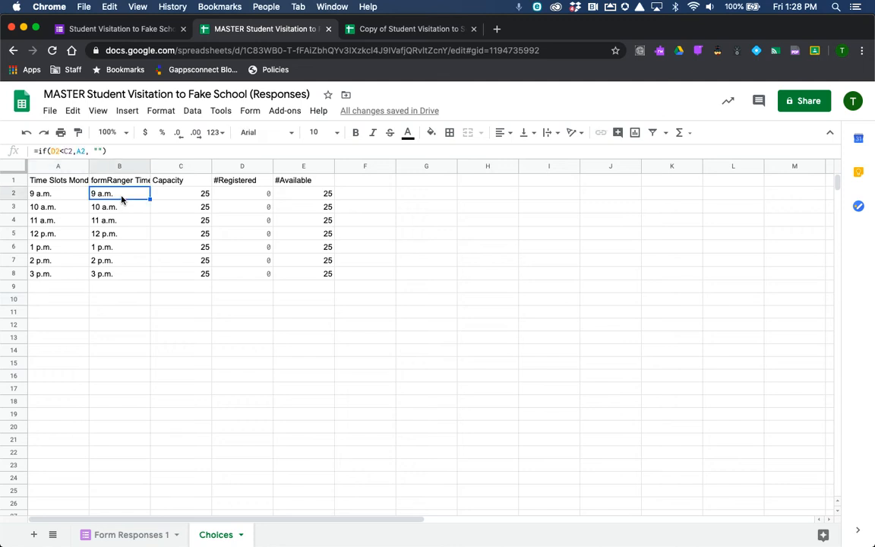
{"action": "left_click", "coordinate": [181, 198]}
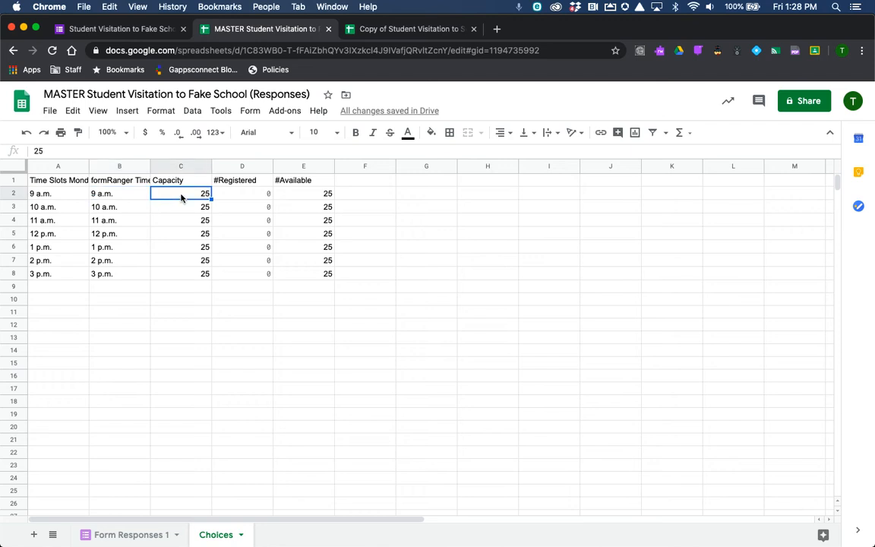
{"action": "left_click", "coordinate": [246, 198]}
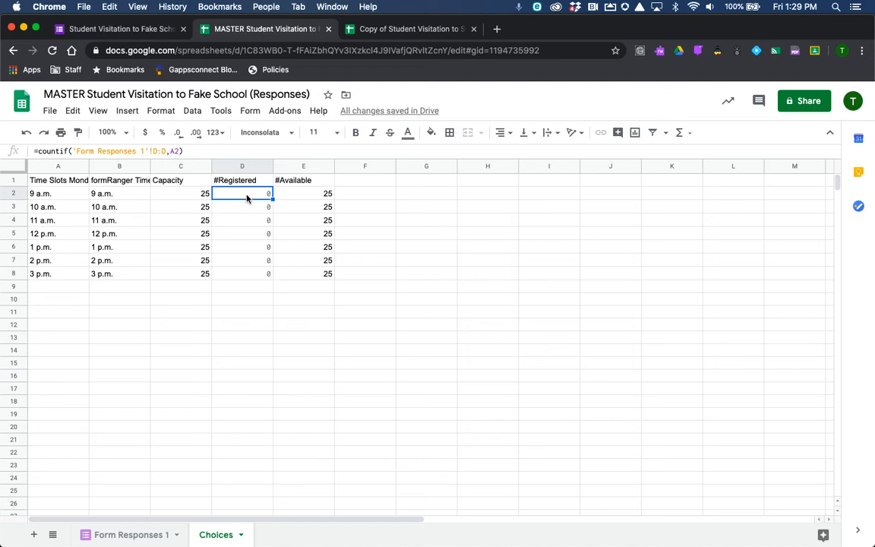
{"action": "left_click", "coordinate": [61, 152]}
{"action": "left_click", "coordinate": [120, 534]}
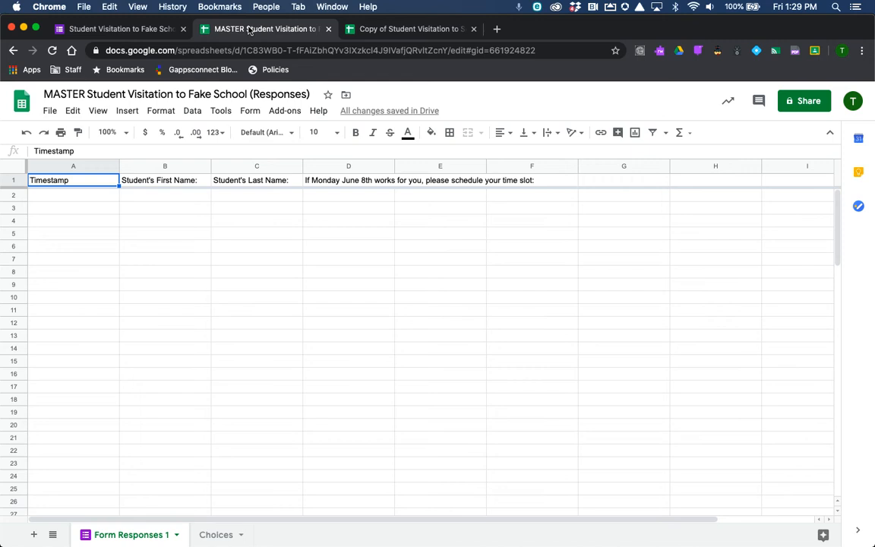
{"action": "left_click", "coordinate": [217, 534]}
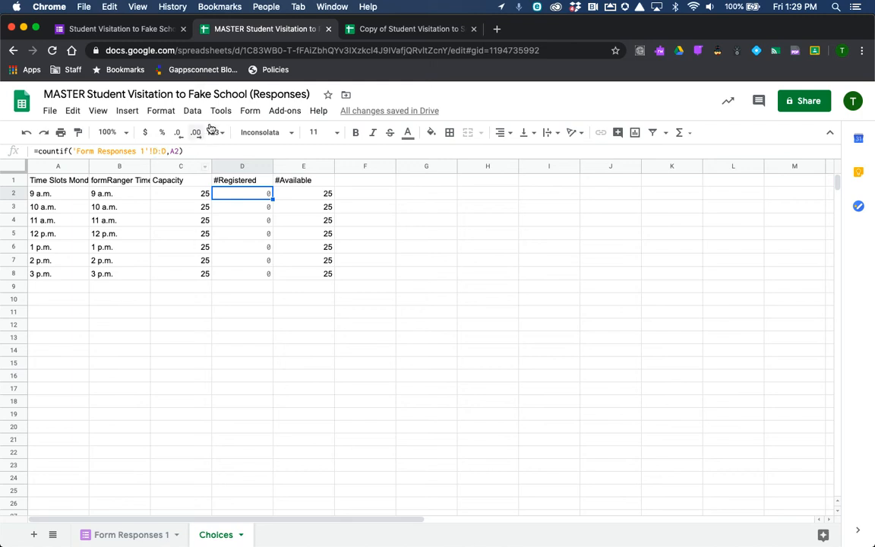
Return to the Student Visitation to Fake School form and close the copied responses spreadsheet
{"action": "left_click", "coordinate": [114, 30]}
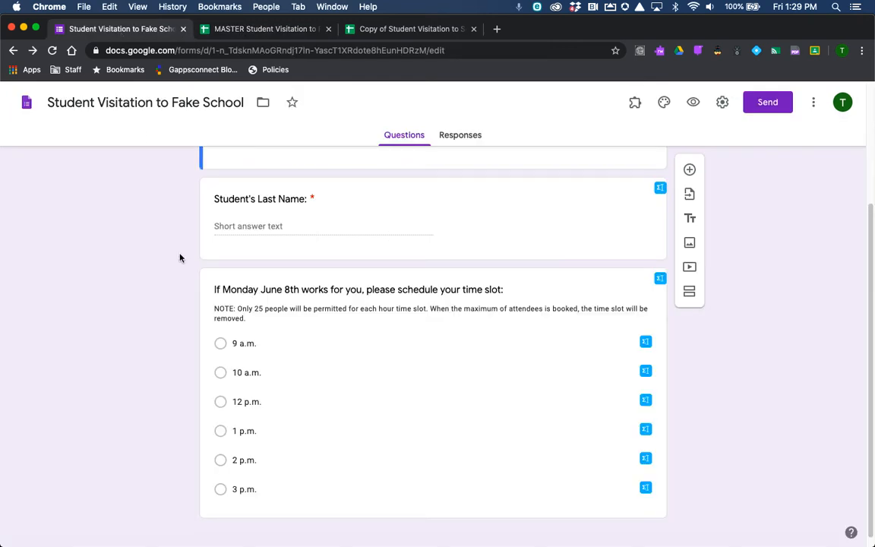
{"action": "scroll", "coordinate": [179, 257], "scroll_direction": "up", "scroll_amount": 5}
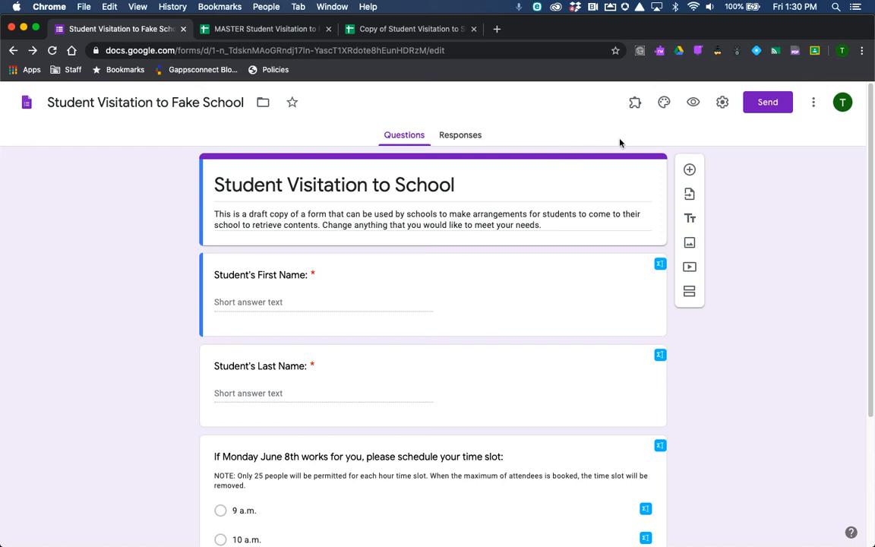
{"action": "left_click", "coordinate": [473, 29]}
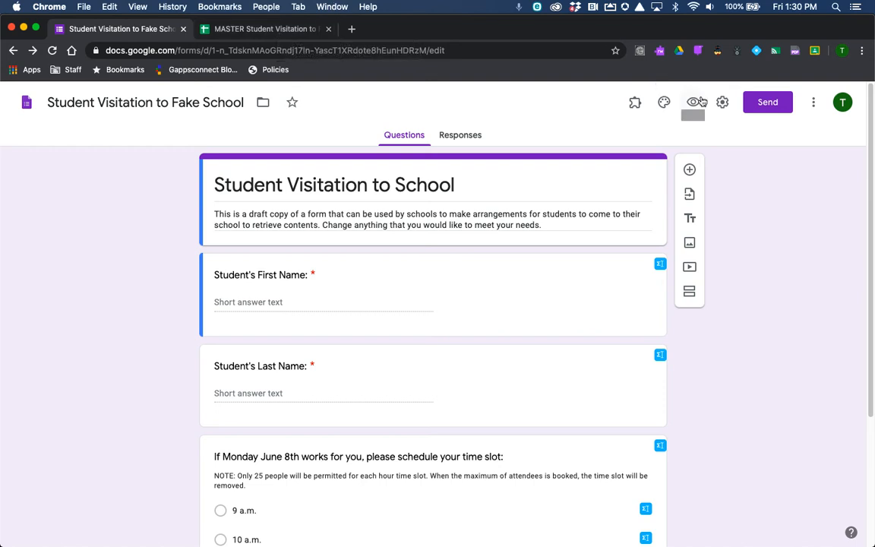
Install the Form Ranger add-on for the form, authorizing it with the teacher account, and leave the marketplace
{"action": "left_click", "coordinate": [630, 104]}
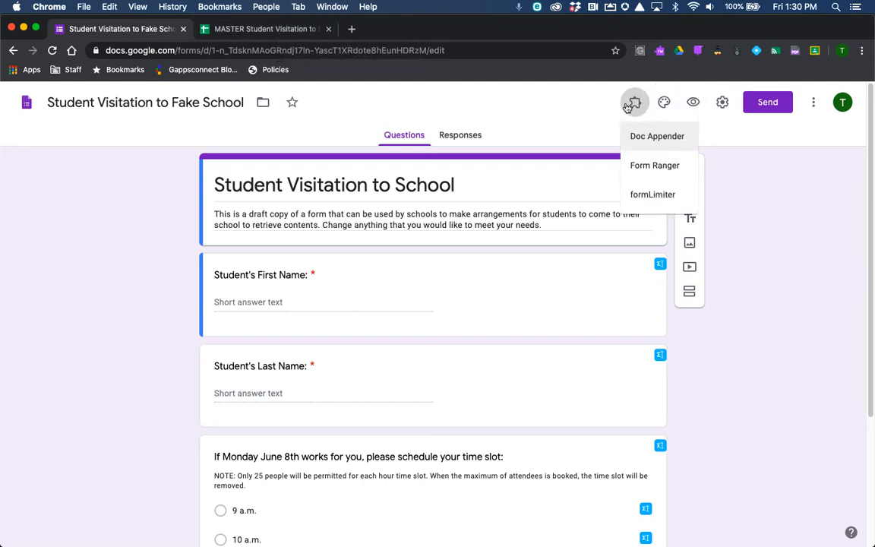
{"action": "left_click", "coordinate": [647, 166]}
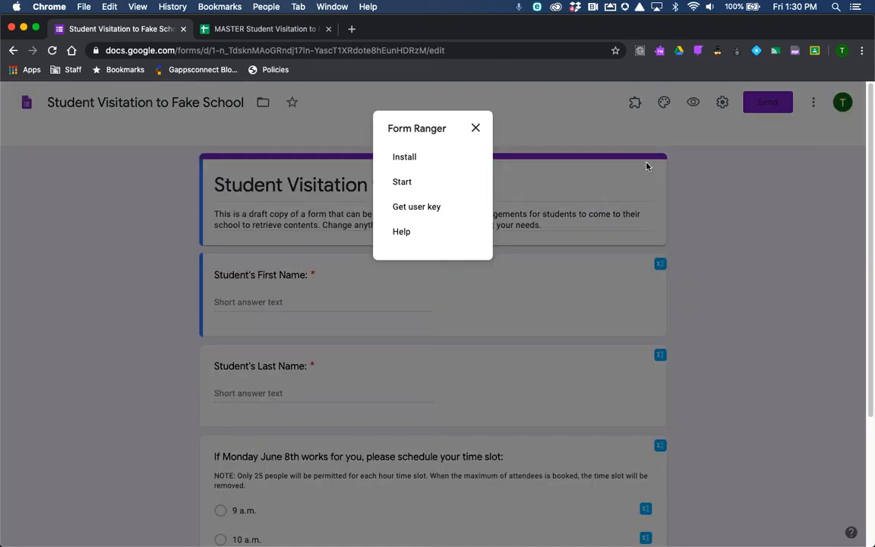
{"action": "left_click", "coordinate": [415, 158]}
{"action": "left_click", "coordinate": [412, 264]}
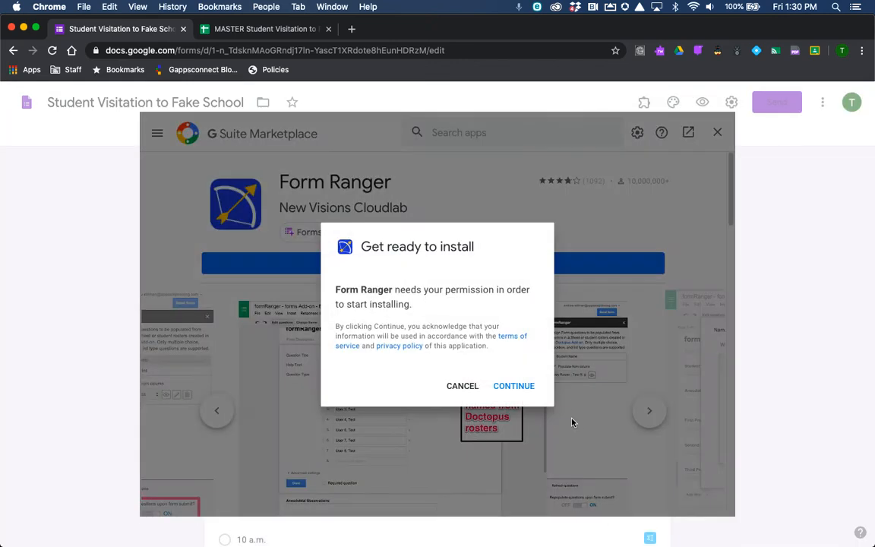
{"action": "left_click", "coordinate": [515, 386]}
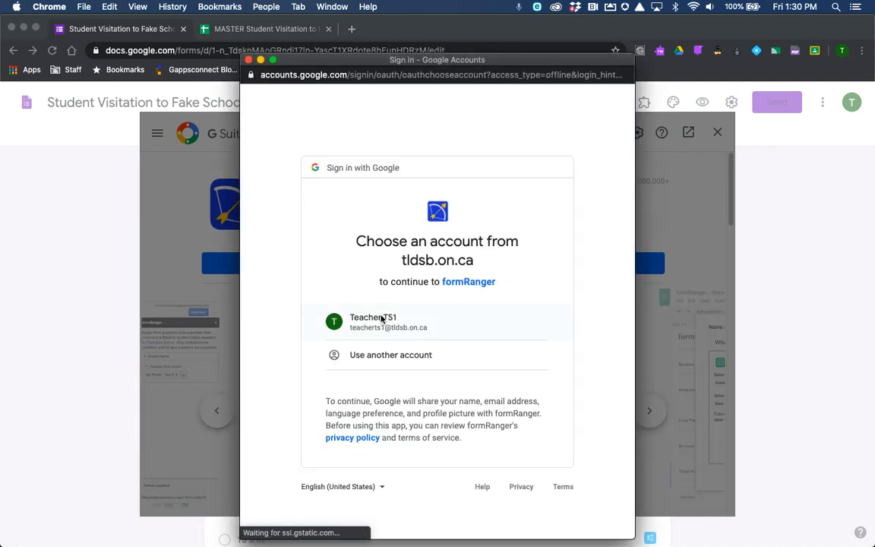
{"action": "left_click", "coordinate": [382, 320]}
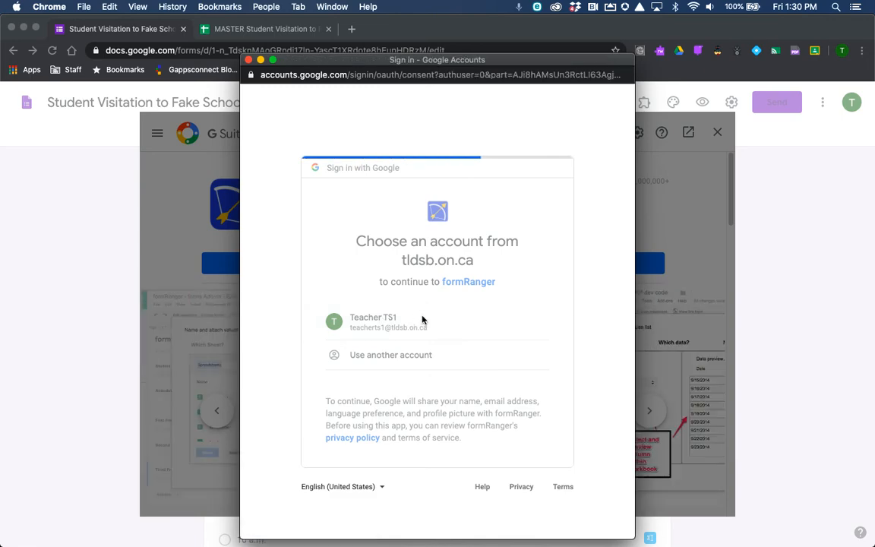
{"action": "scroll", "coordinate": [422, 318], "scroll_direction": "down", "scroll_amount": 5}
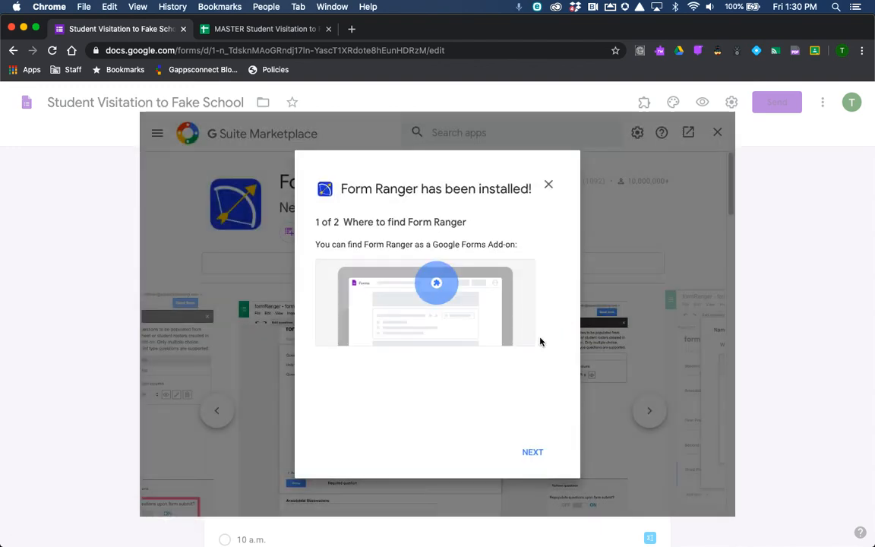
{"action": "left_click", "coordinate": [530, 451]}
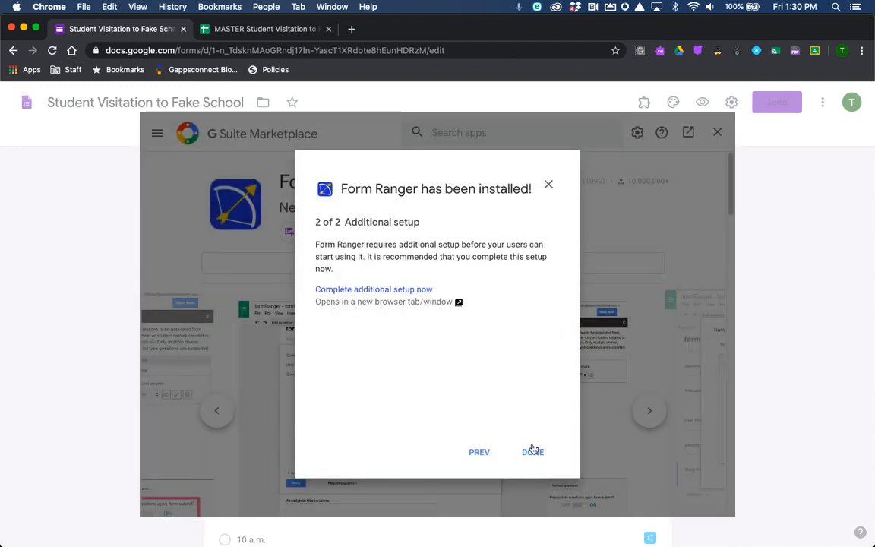
{"action": "left_click", "coordinate": [529, 452]}
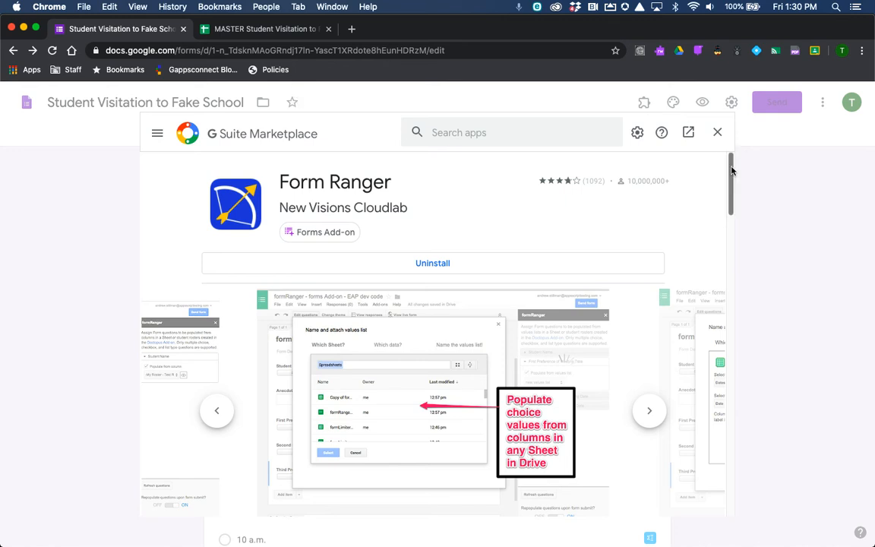
{"action": "left_click", "coordinate": [717, 132]}
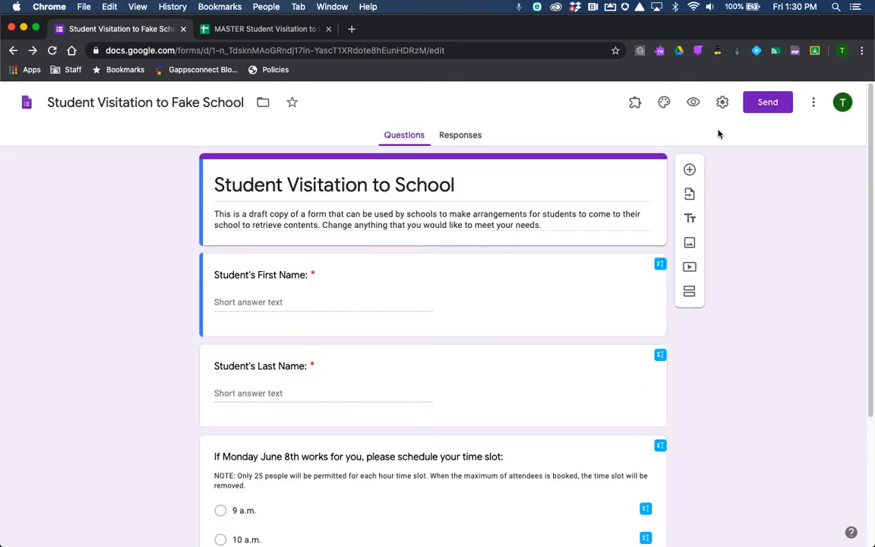
Start the installed Form Ranger add-on on the form
{"action": "left_click", "coordinate": [635, 103]}
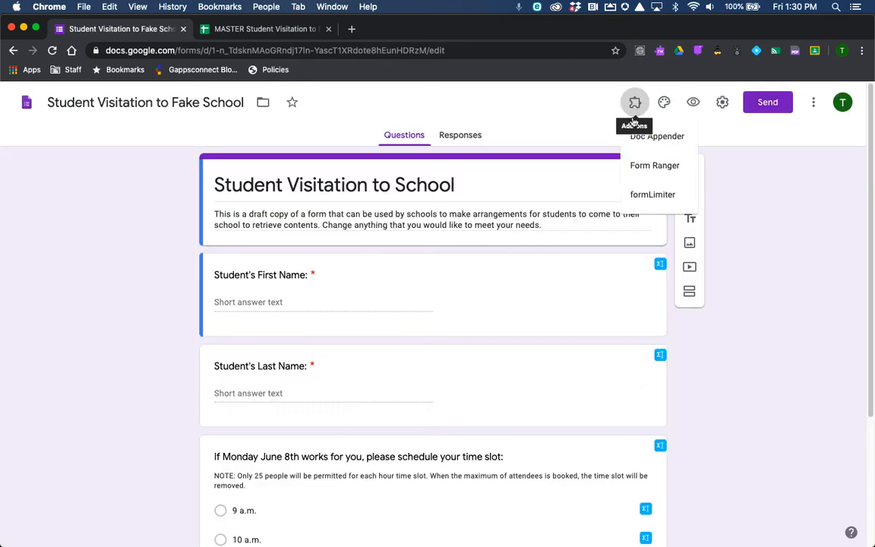
{"action": "left_click", "coordinate": [640, 168]}
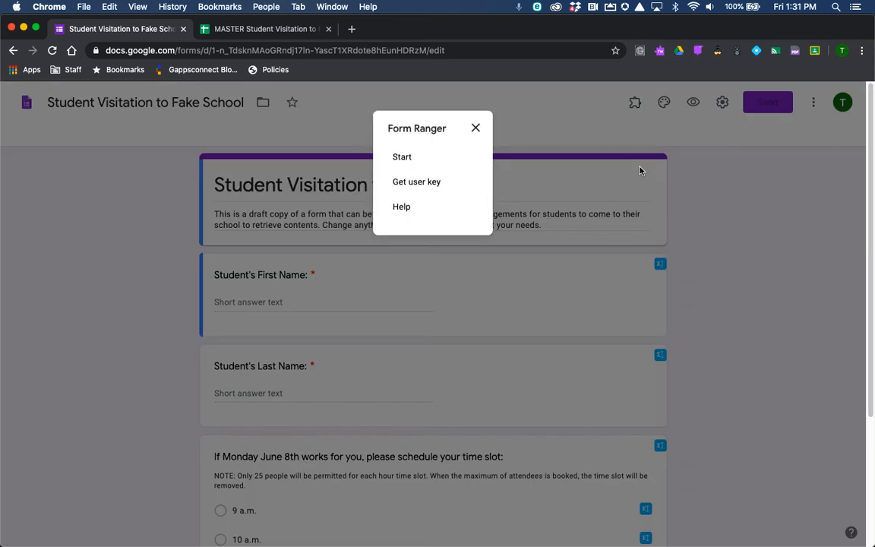
{"action": "left_click", "coordinate": [402, 157]}
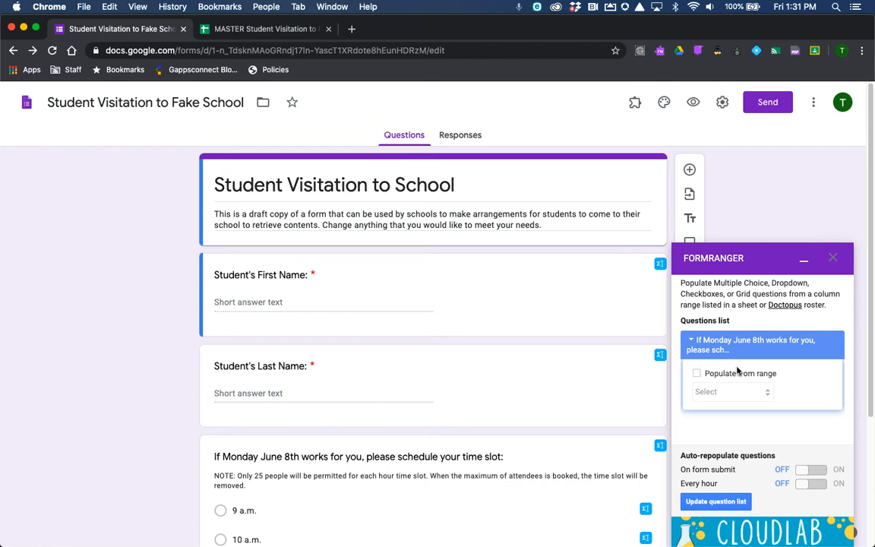
Set the Monday June 8th time slot question to populate from a new range in the MASTER Student Visitation to Fake School (Responses) spreadsheet
{"action": "scroll", "coordinate": [729, 372], "scroll_direction": "down", "scroll_amount": 2}
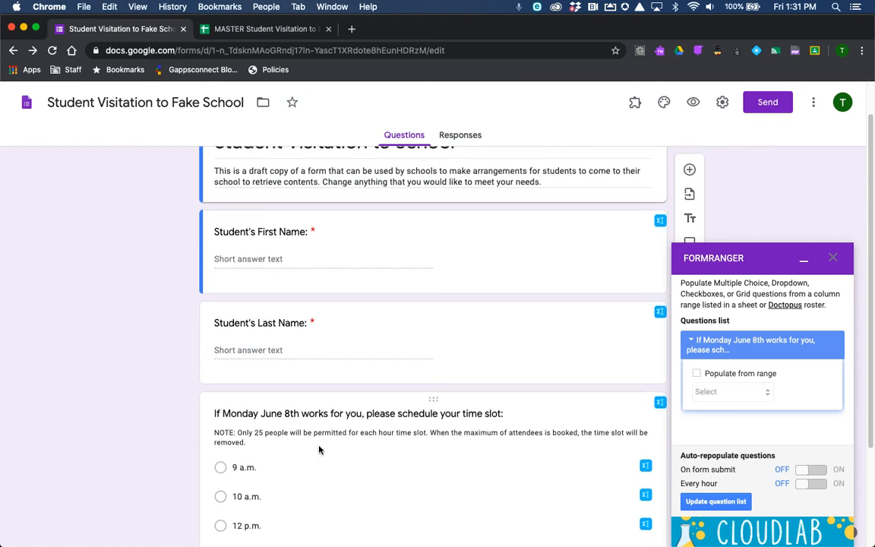
{"action": "left_click", "coordinate": [258, 30]}
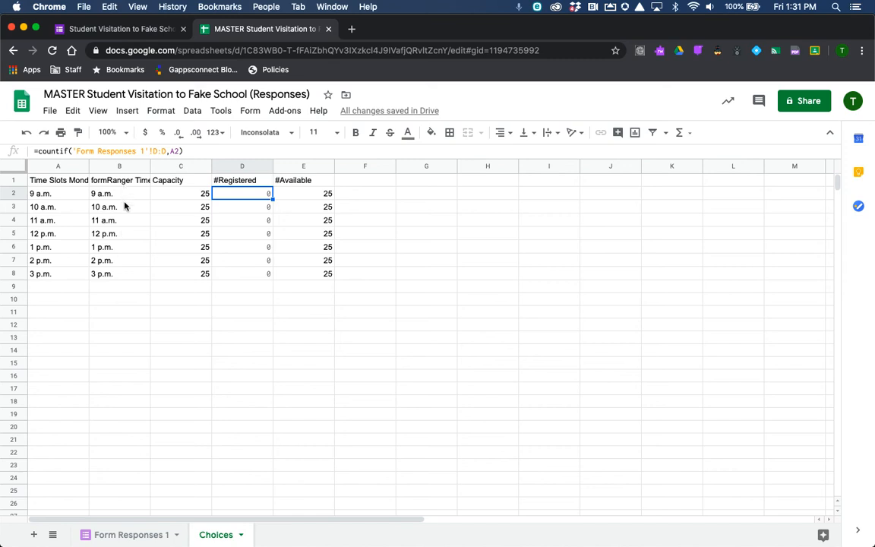
{"action": "left_click", "coordinate": [114, 29]}
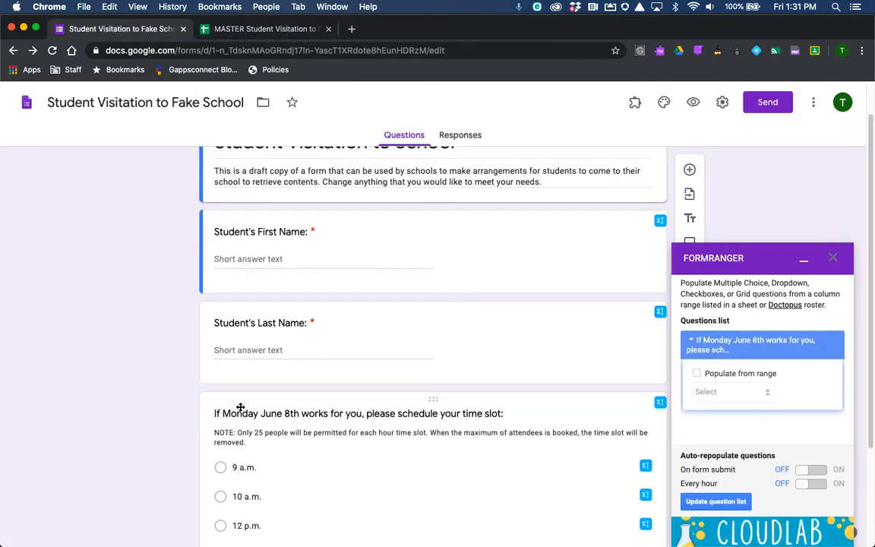
{"action": "scroll", "coordinate": [334, 484], "scroll_direction": "down", "scroll_amount": 3}
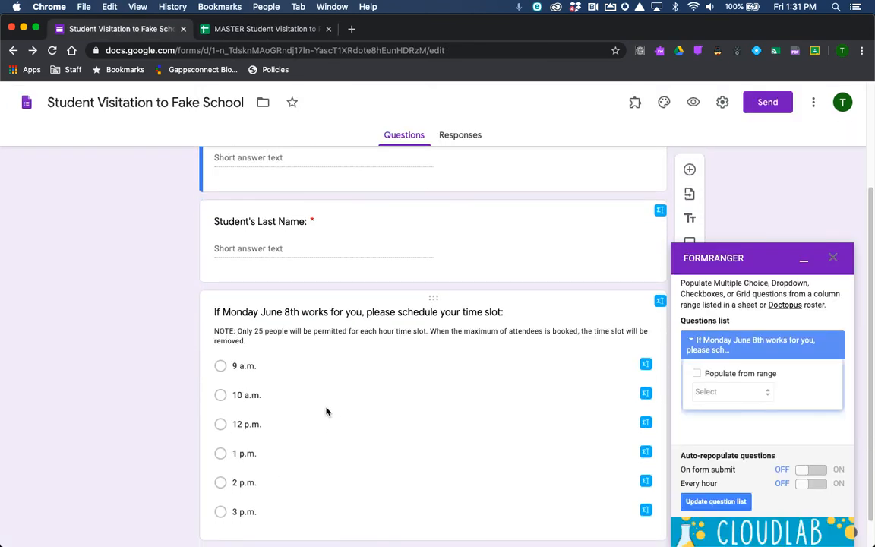
{"action": "left_click", "coordinate": [697, 373]}
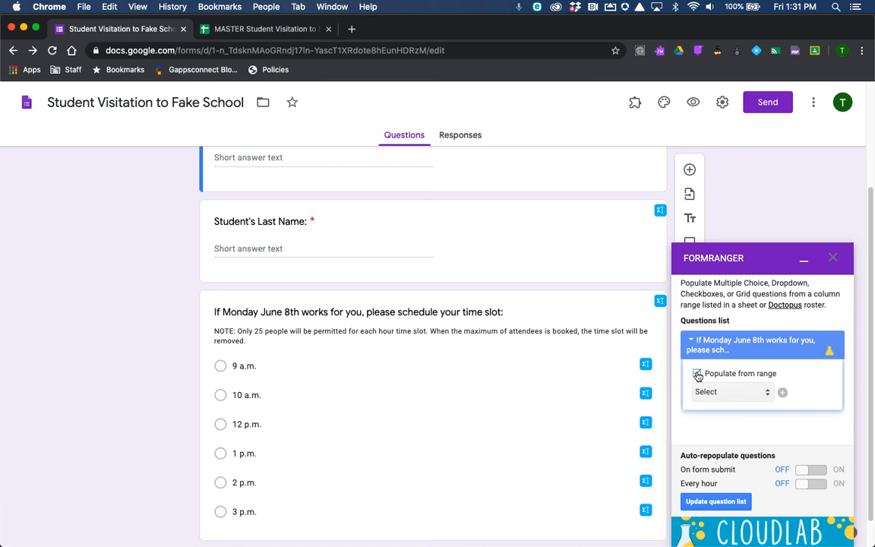
{"action": "left_click", "coordinate": [783, 394]}
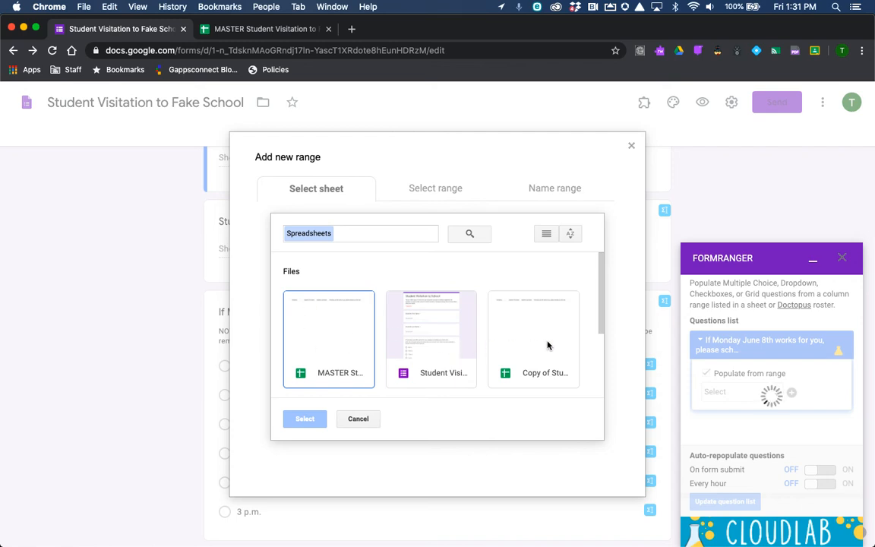
{"action": "left_click", "coordinate": [346, 352]}
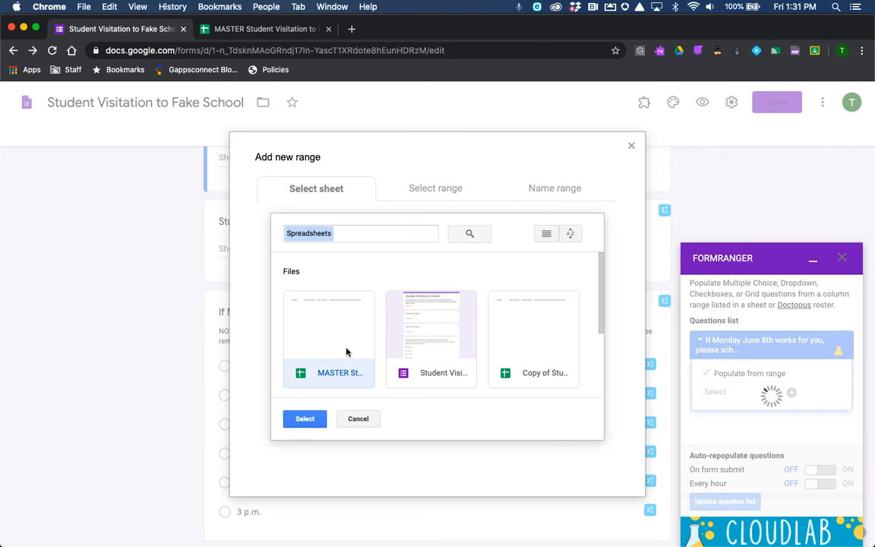
{"action": "left_click", "coordinate": [304, 419]}
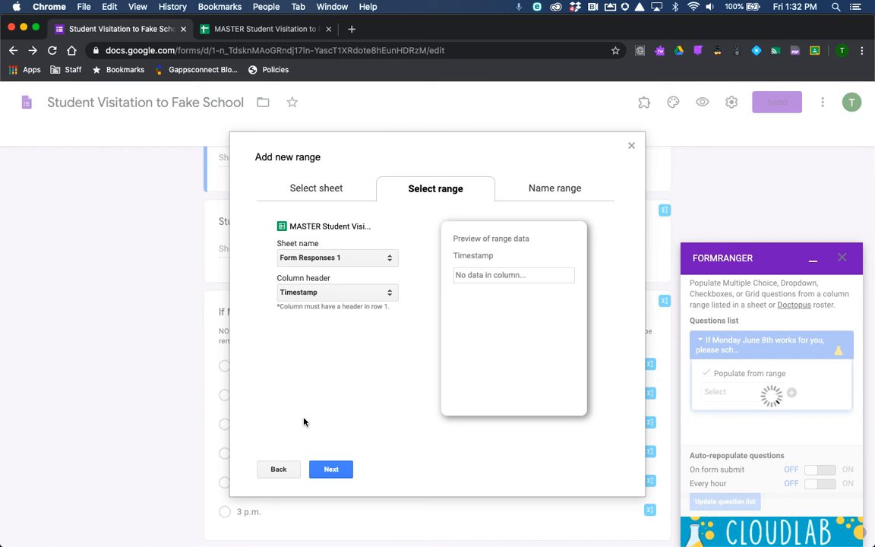
Use the formRanger Times column of the Choices sheet as the new range's source
{"action": "left_click", "coordinate": [364, 261]}
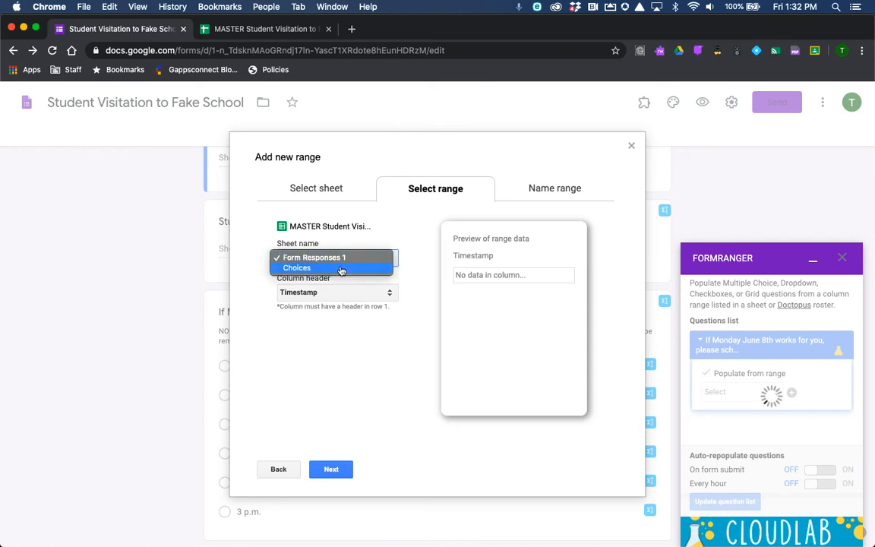
{"action": "left_click", "coordinate": [341, 268]}
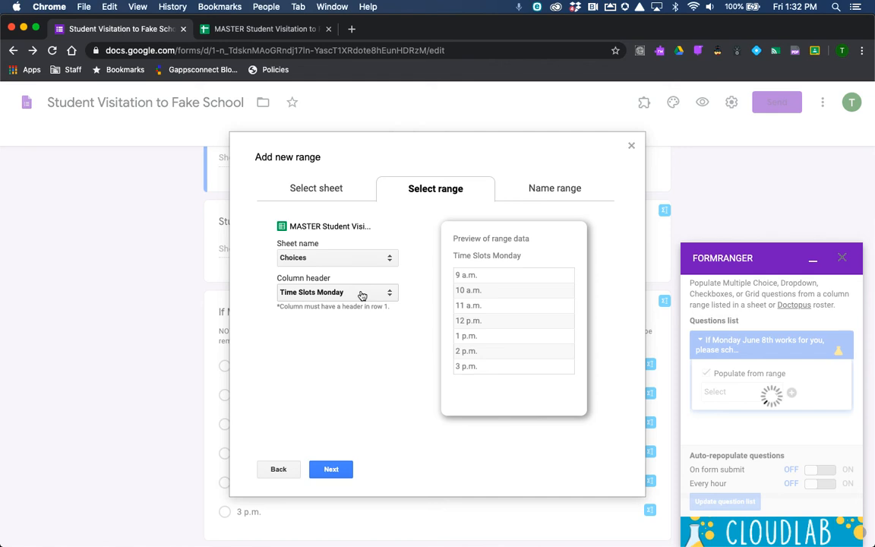
{"action": "left_click", "coordinate": [362, 296]}
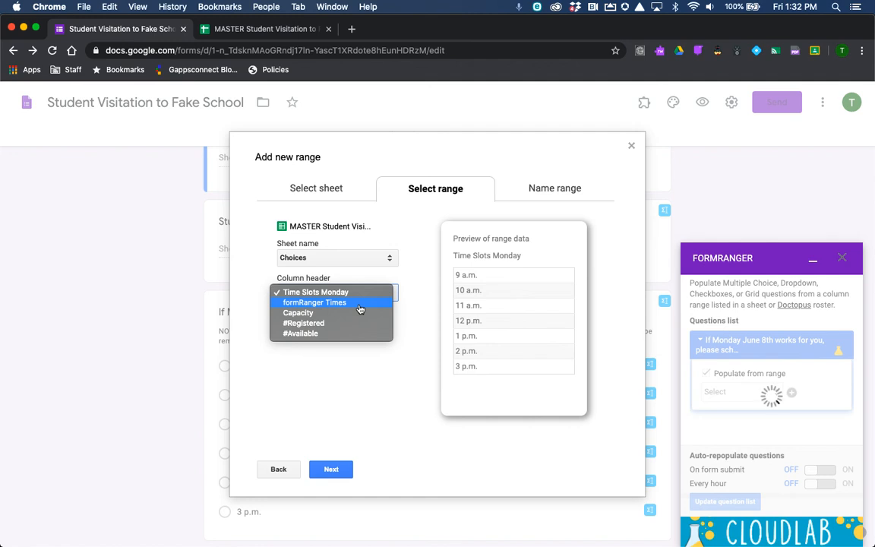
{"action": "left_click", "coordinate": [360, 308]}
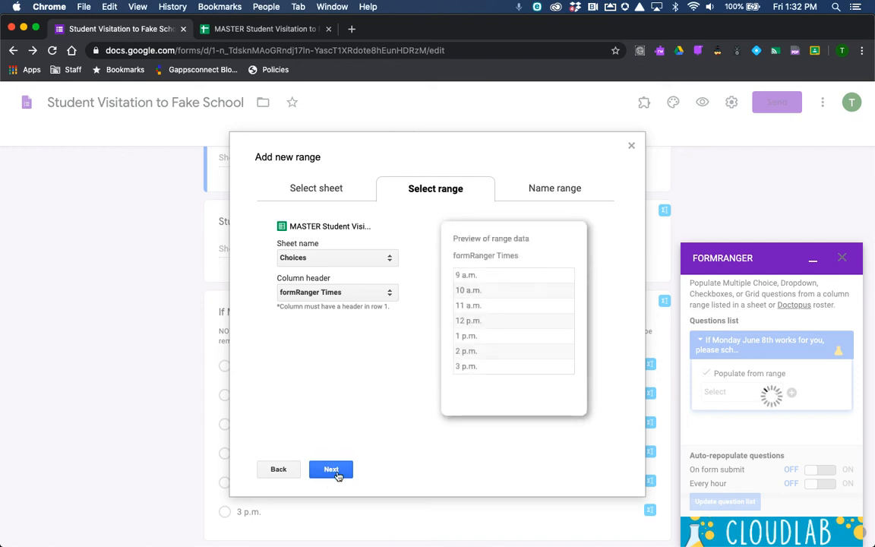
{"action": "left_click", "coordinate": [334, 469]}
Name the range formRangerOptions, then save it and populate the time slot question
{"action": "left_click", "coordinate": [336, 312]}
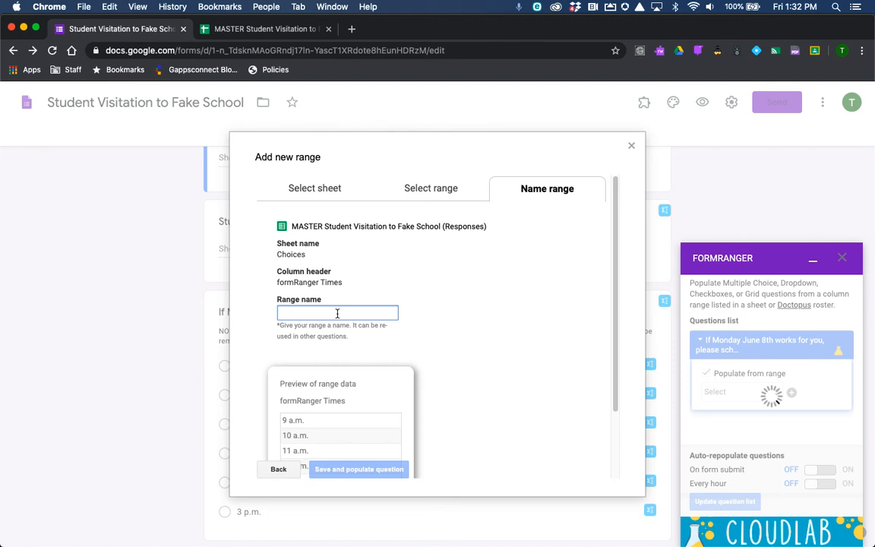
{"action": "type", "text": "for"}
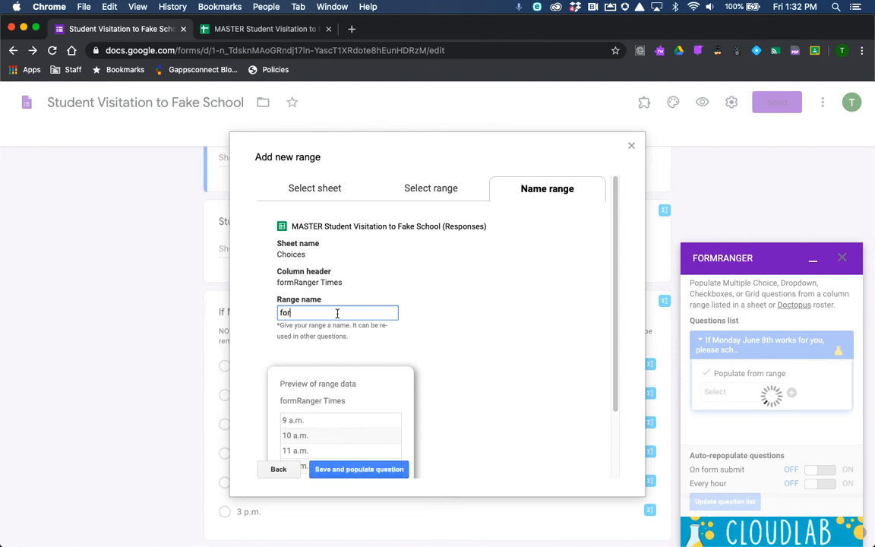
{"action": "type", "text": "mRangerOptions"}
{"action": "left_click", "coordinate": [357, 468]}
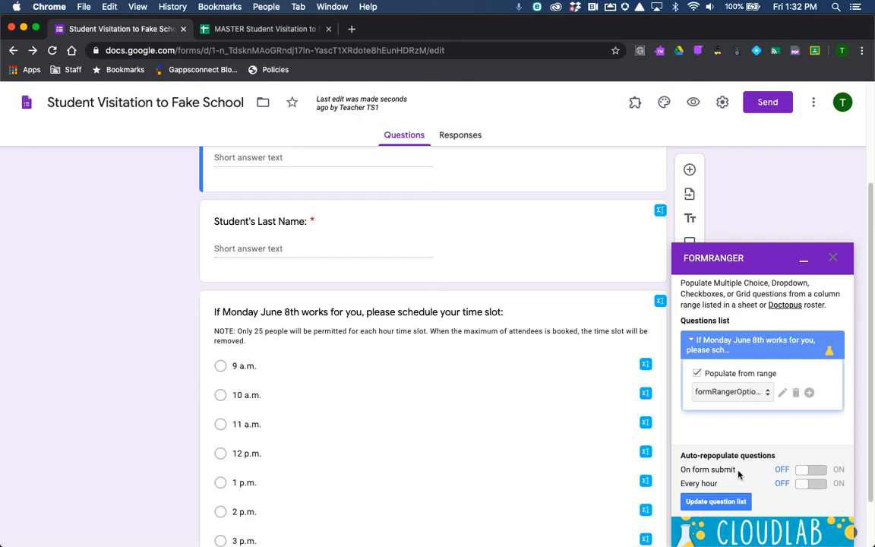
Turn on Form Ranger's auto-repopulation on form submit, update the question list, and minimize the add-on
{"action": "left_click", "coordinate": [816, 473]}
{"action": "left_click", "coordinate": [715, 502]}
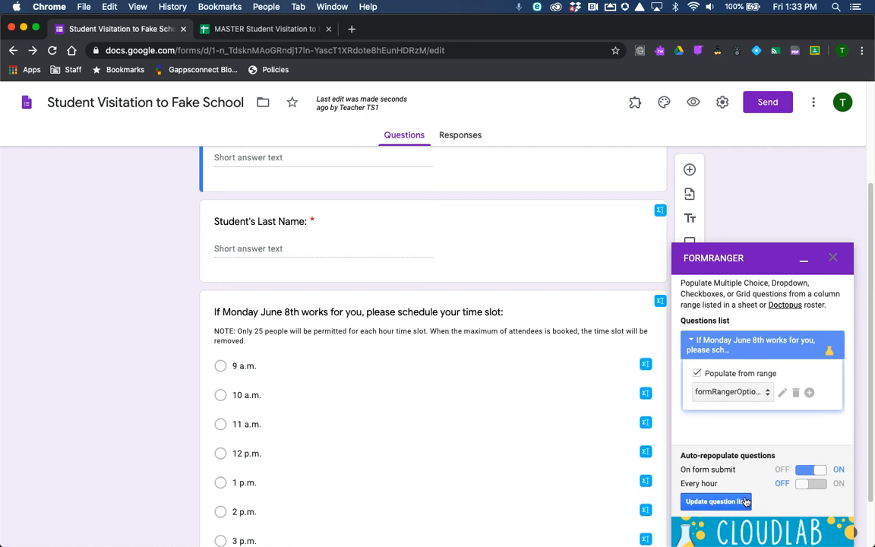
{"action": "left_click", "coordinate": [803, 258]}
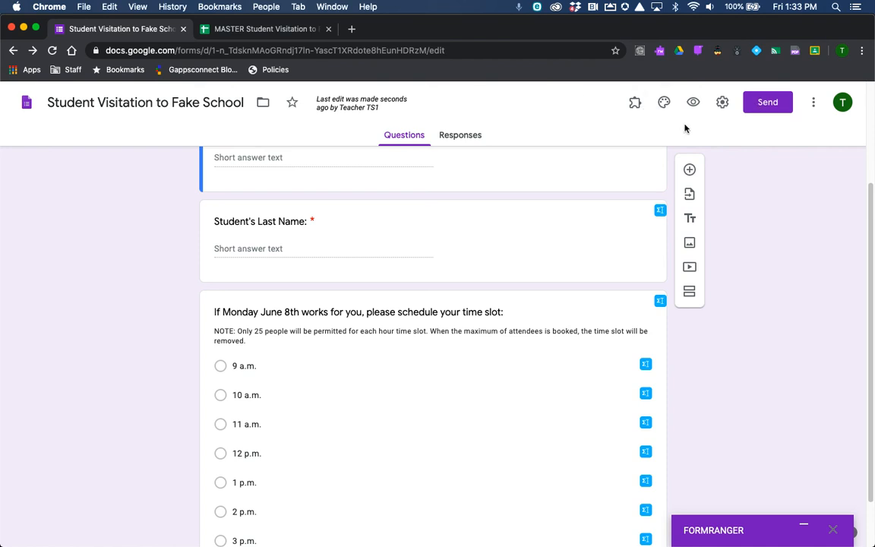
In the form's general settings, remove the restriction to Trillium Lakelands District School Board users and limit respondents to 1 response
{"action": "left_click", "coordinate": [721, 104]}
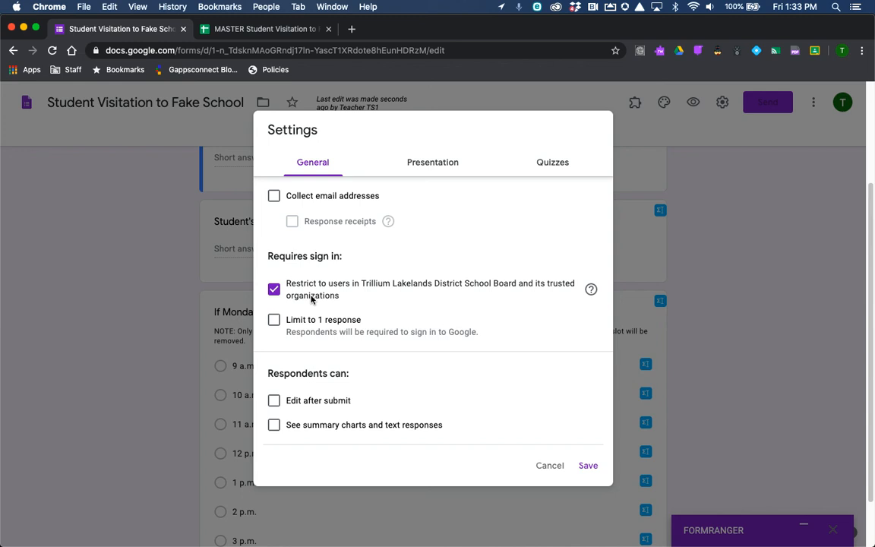
{"action": "left_click", "coordinate": [338, 293]}
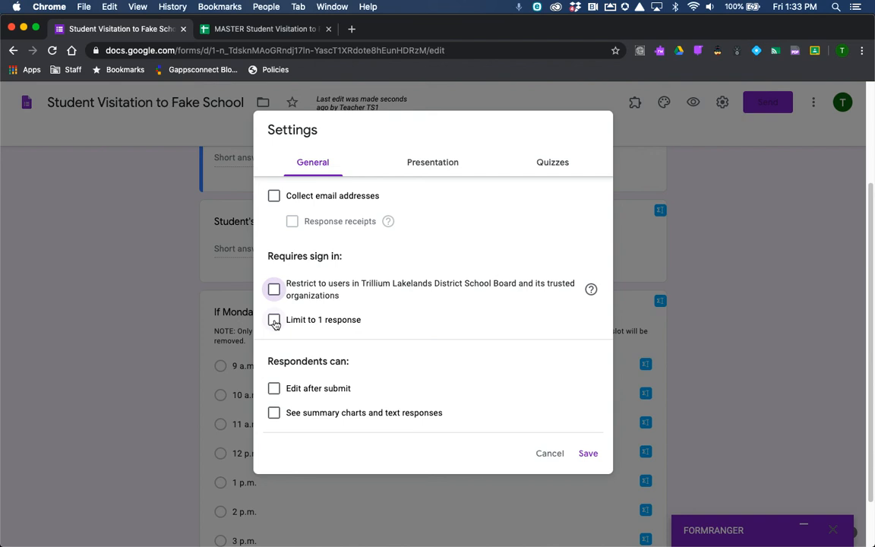
{"action": "left_click", "coordinate": [275, 320]}
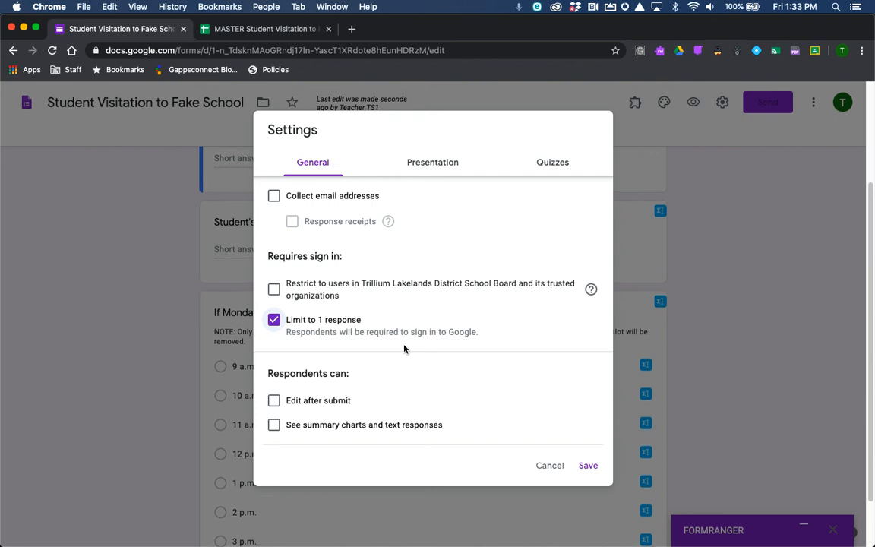
{"action": "scroll", "coordinate": [404, 349], "scroll_direction": "up", "scroll_amount": 1}
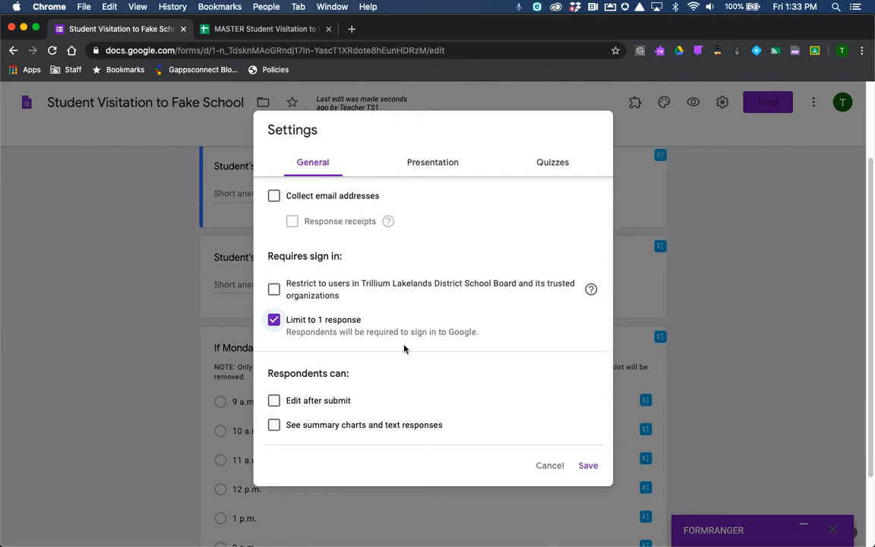
Begin the form's confirmation message with "Thank you very much for submitting a time to visit our school."
{"action": "left_click", "coordinate": [431, 165]}
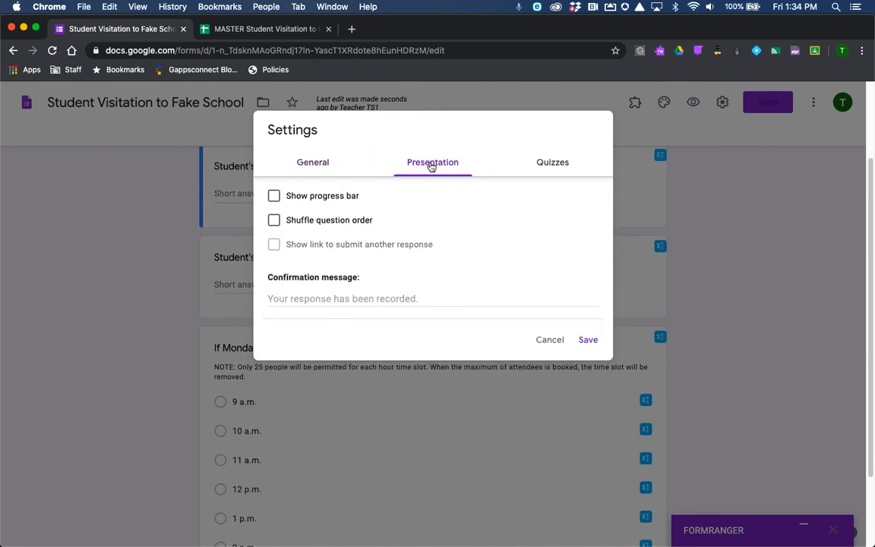
{"action": "left_click", "coordinate": [339, 297]}
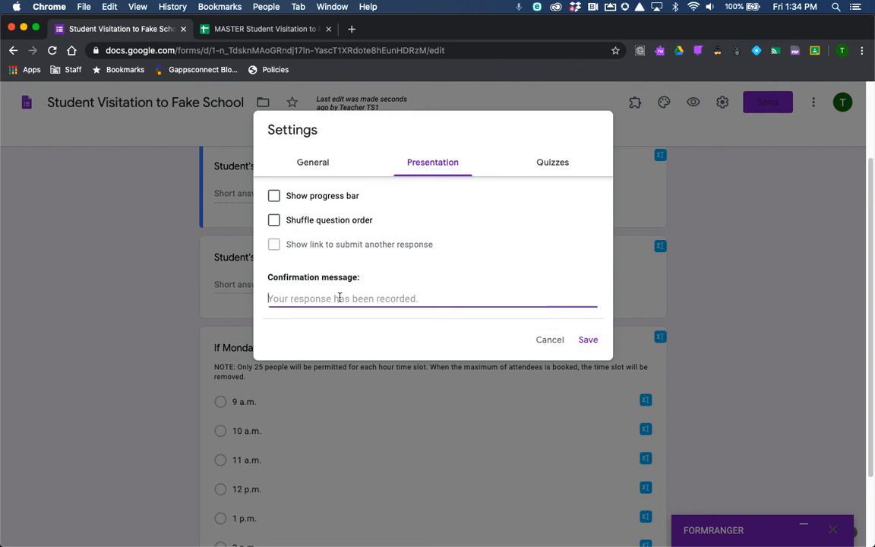
{"action": "type", "text": "Tahnk you"}
{"action": "key", "text": "BackSpace"}
{"action": "key", "text": "BackSpace"}
{"action": "key", "text": "BackSpace"}
{"action": "key", "text": "BackSpace"}
{"action": "key", "text": "BackSpace"}
{"action": "key", "text": "BackSpace"}
{"action": "key", "text": "BackSpace"}
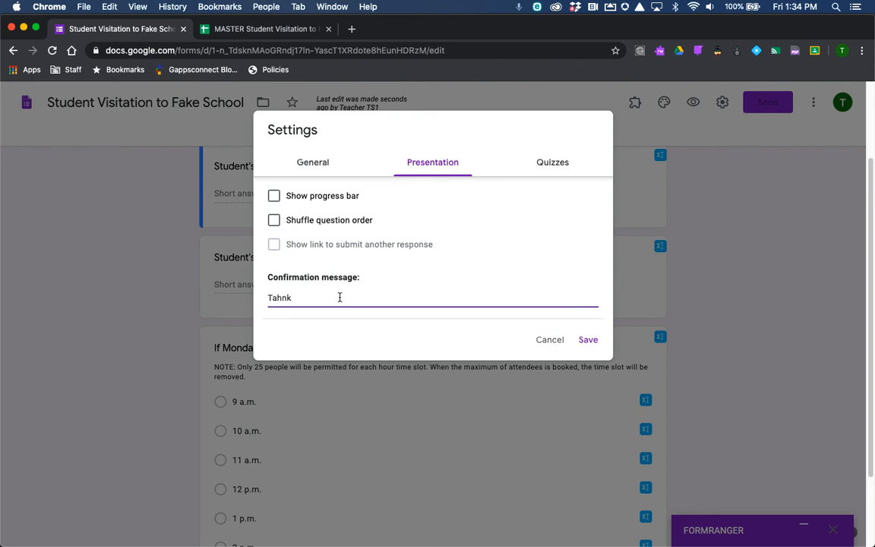
{"action": "key", "text": "BackSpace"}
{"action": "type", "text": "hank you very much for submitting a t"}
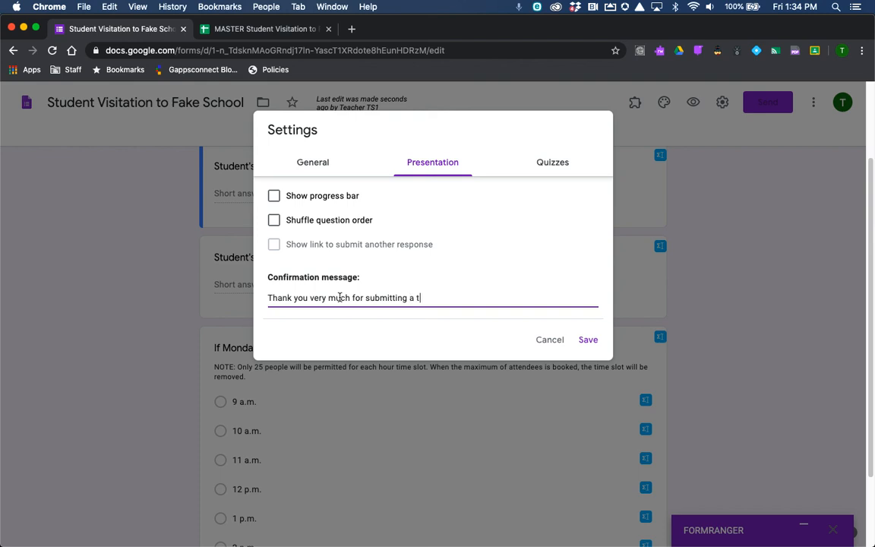
{"action": "type", "text": "ime to visit our school."}
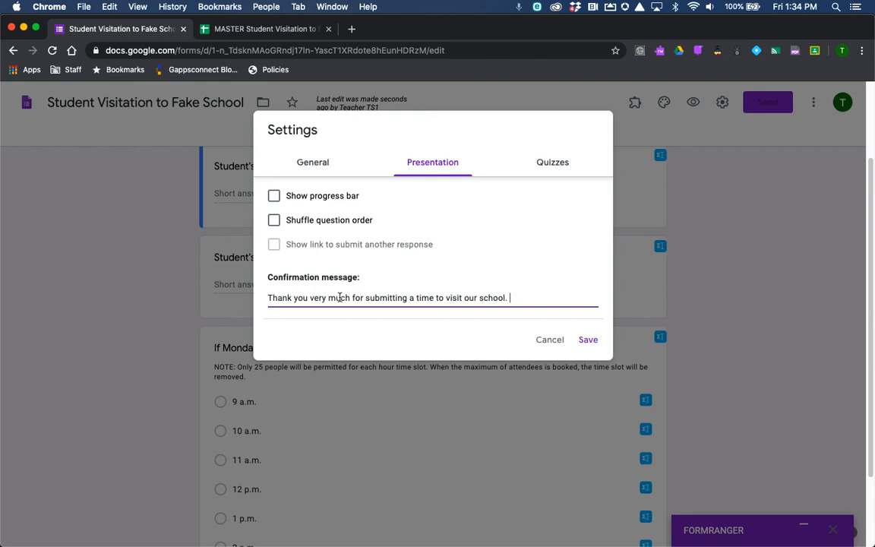
Add "We will see you on Monday, June 8th at the time you selected." to the confirmation message and save the settings
{"action": "type", "text": "We will see you on Mond"}
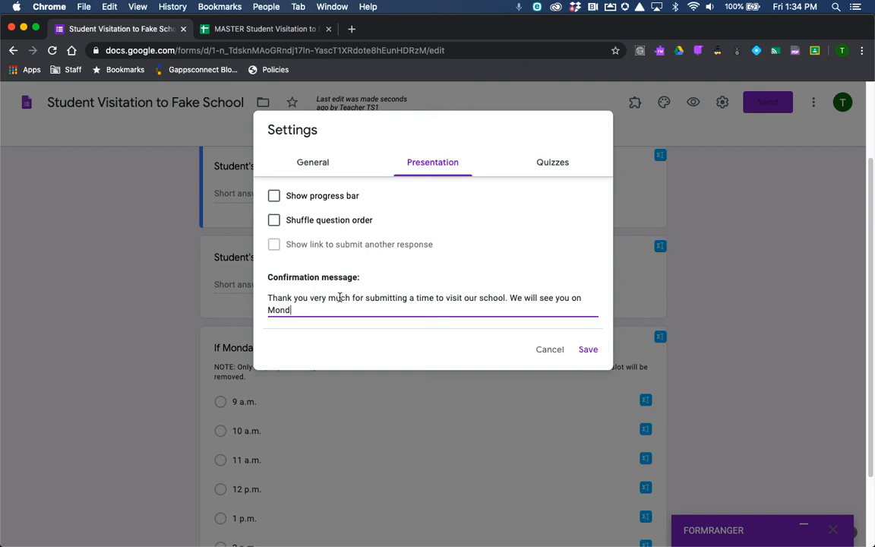
{"action": "type", "text": "ay, June 8th at the time y"}
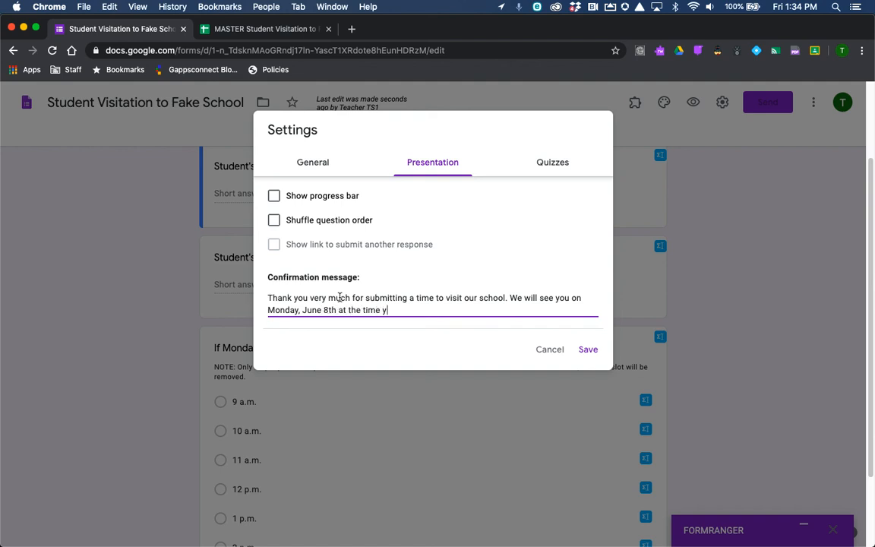
{"action": "type", "text": "ou selected."}
{"action": "key", "text": "Return"}
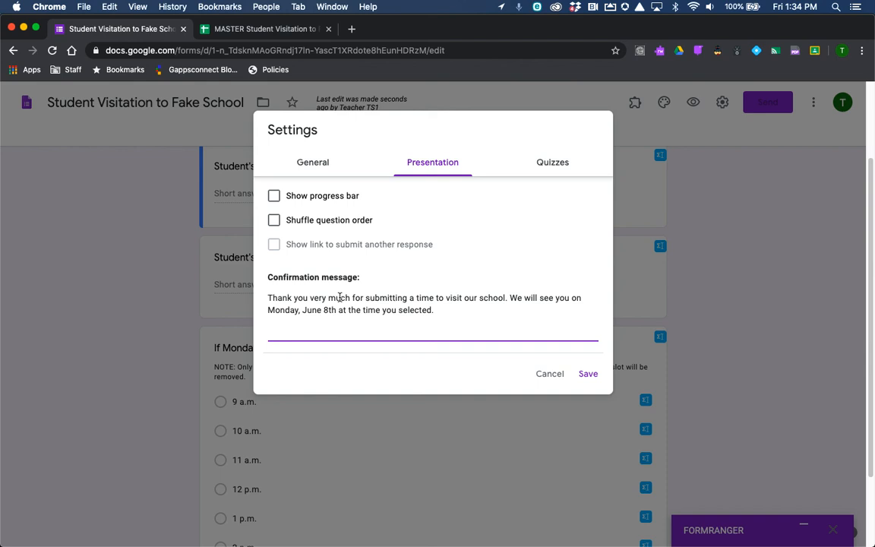
{"action": "key", "text": "BackSpace"}
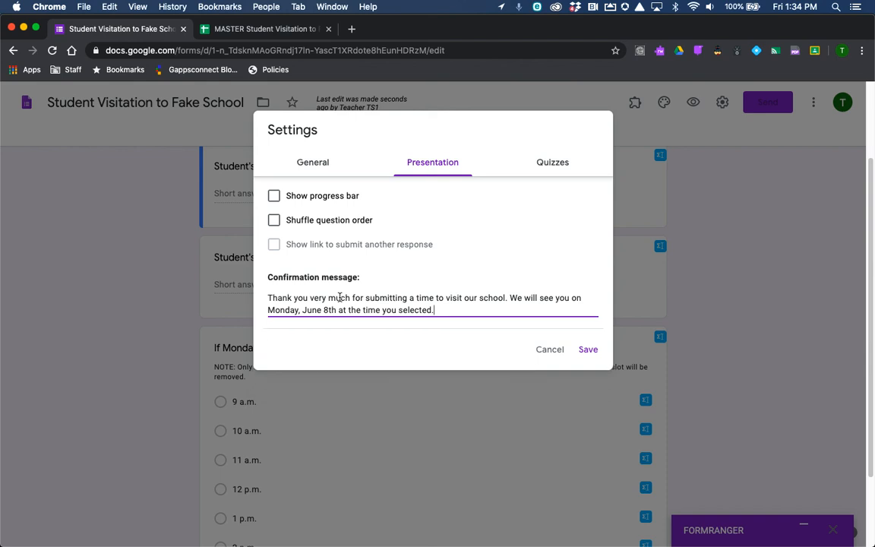
{"action": "left_click", "coordinate": [587, 350]}
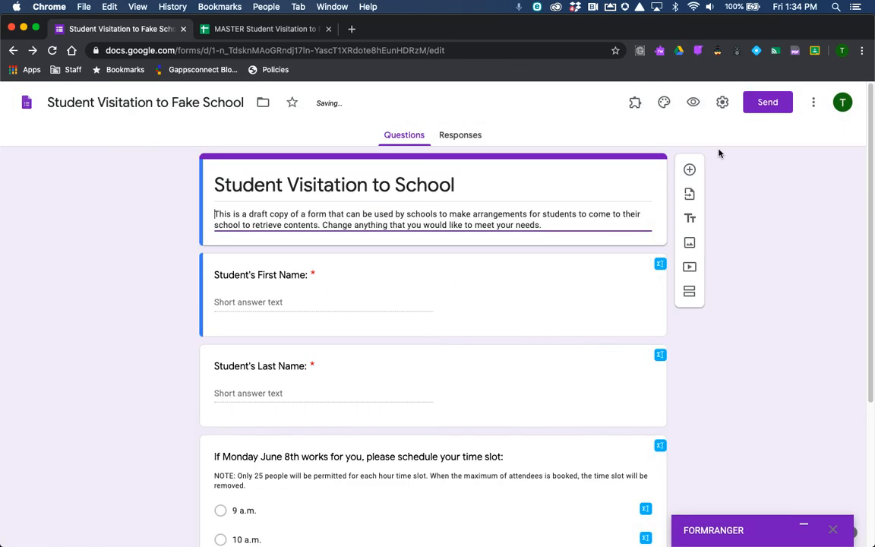
Generate a shortened URL for sharing the form by link, then close the send options
{"action": "left_click", "coordinate": [762, 106]}
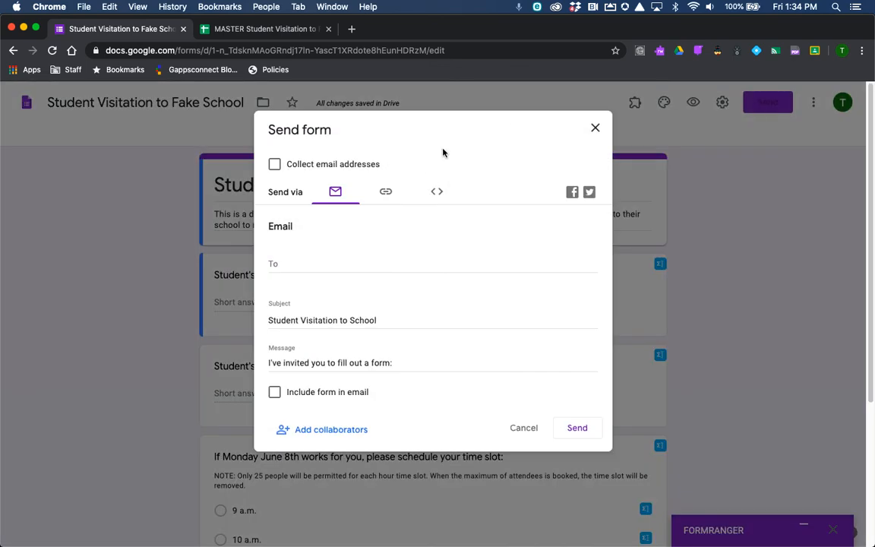
{"action": "left_click", "coordinate": [385, 194]}
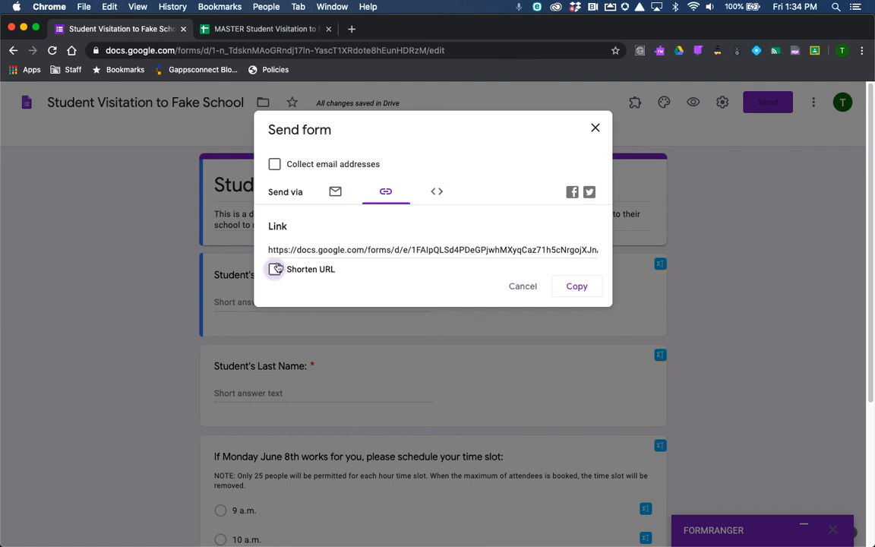
{"action": "left_click", "coordinate": [274, 271]}
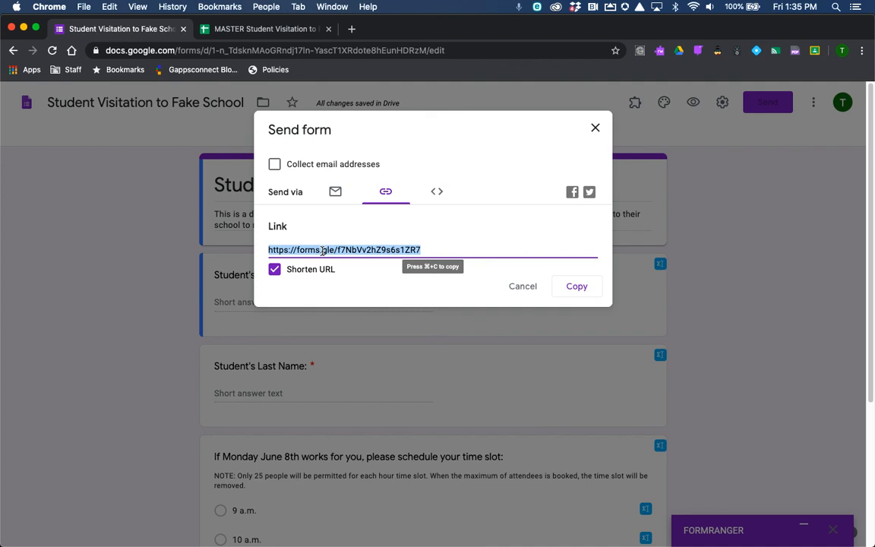
{"action": "left_click", "coordinate": [597, 130]}
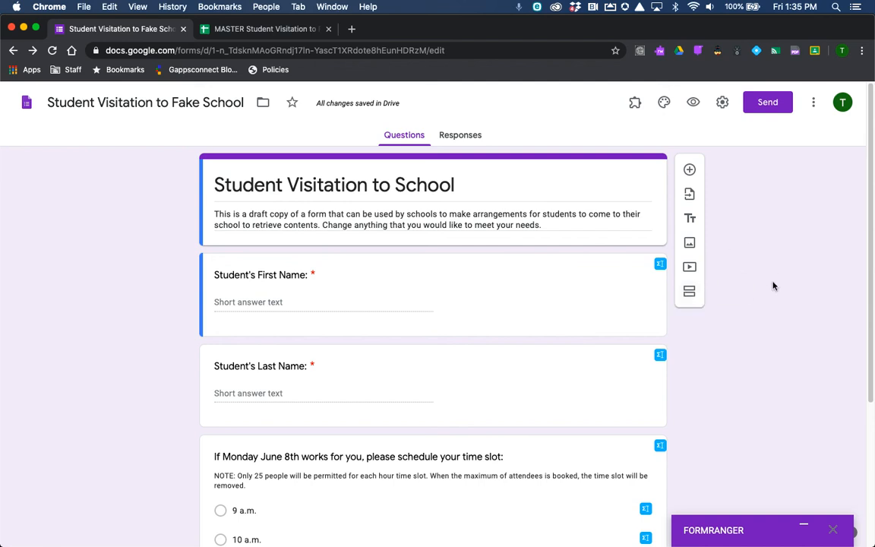